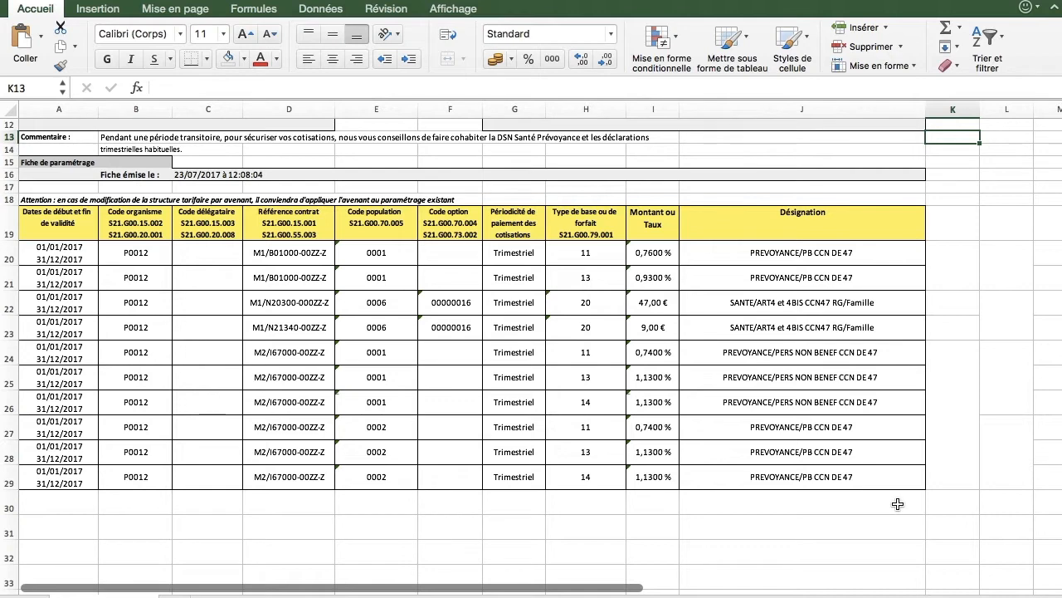
Step: Fill the santé rows 22–23 purple and the prévoyance rows 20–21 olive
{"action": "left_click", "coordinate": [841, 231]}
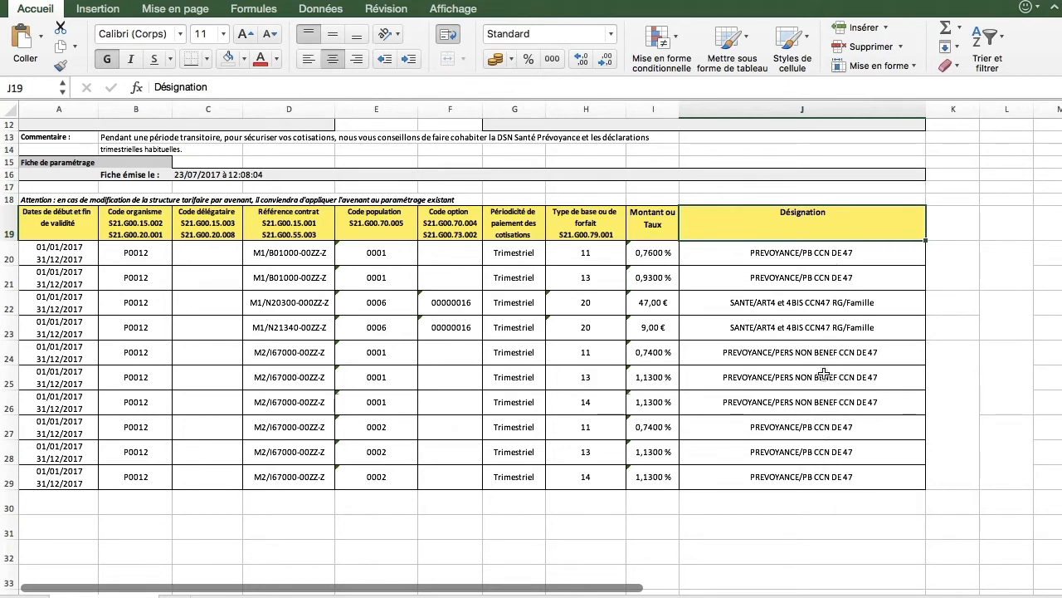
{"action": "left_click_drag", "start_coordinate": [827, 304], "coordinate": [38, 329]}
{"action": "left_click", "coordinate": [244, 58]}
{"action": "left_click", "coordinate": [327, 182]}
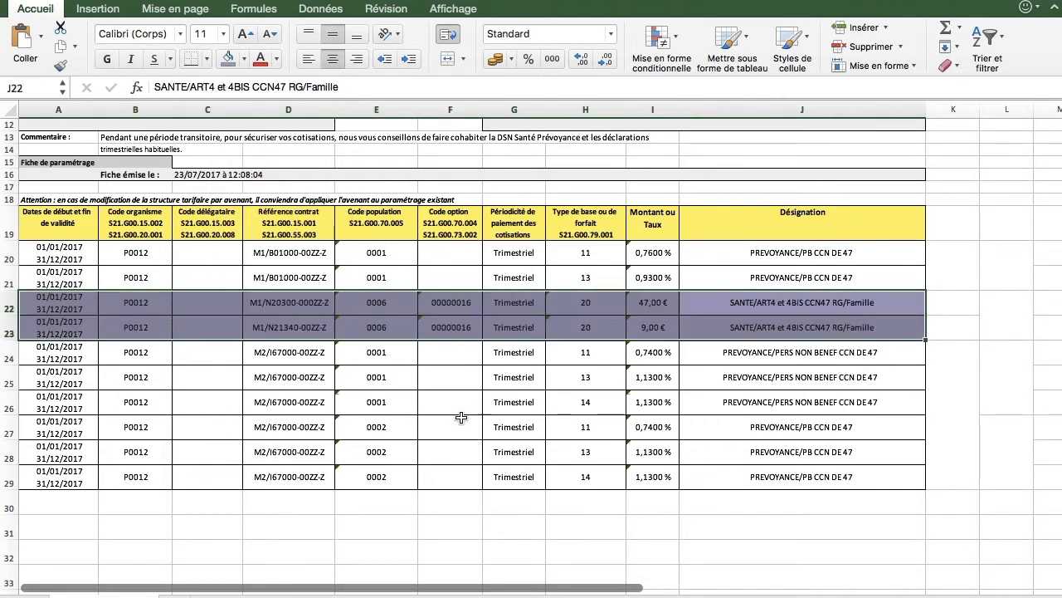
{"action": "left_click", "coordinate": [459, 418]}
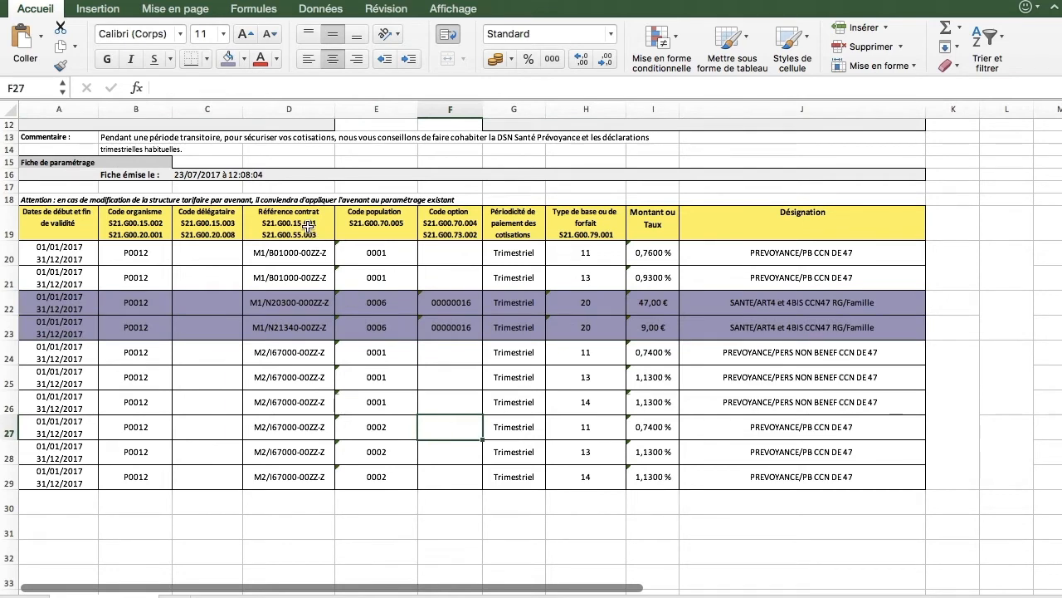
{"action": "left_click", "coordinate": [307, 227]}
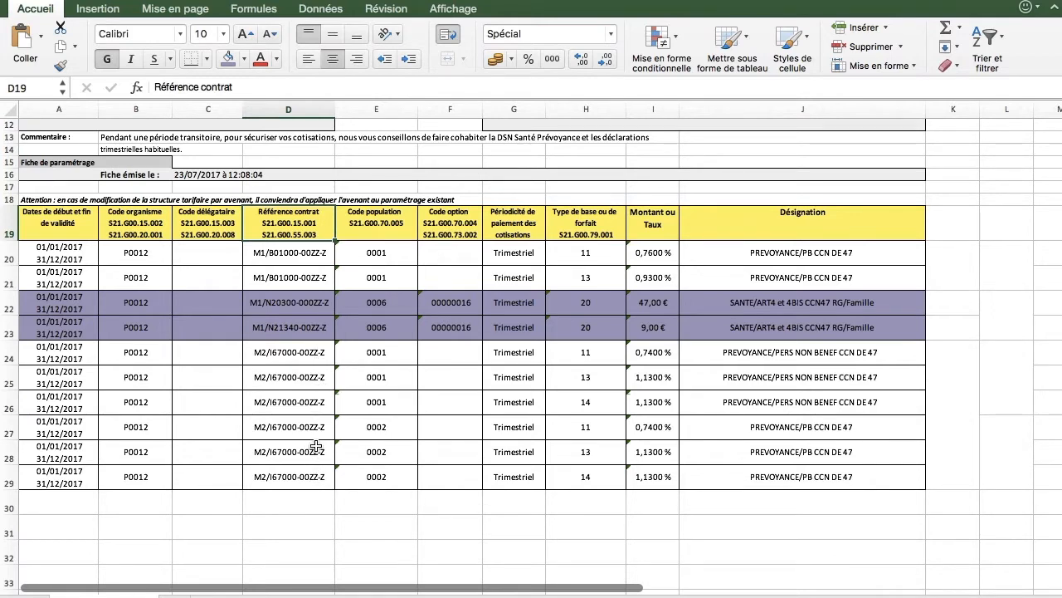
{"action": "left_click_drag", "start_coordinate": [59, 253], "coordinate": [830, 282]}
{"action": "left_click", "coordinate": [244, 58]}
{"action": "left_click", "coordinate": [319, 176]}
Step: Fill rows 24–29 green and give row 23 a lighter purple fill
{"action": "left_click_drag", "start_coordinate": [68, 355], "coordinate": [332, 377]}
{"action": "left_click_drag", "start_coordinate": [462, 394], "coordinate": [729, 475]}
{"action": "left_click", "coordinate": [244, 58]}
{"action": "left_click", "coordinate": [292, 241]}
{"action": "left_click", "coordinate": [342, 519]}
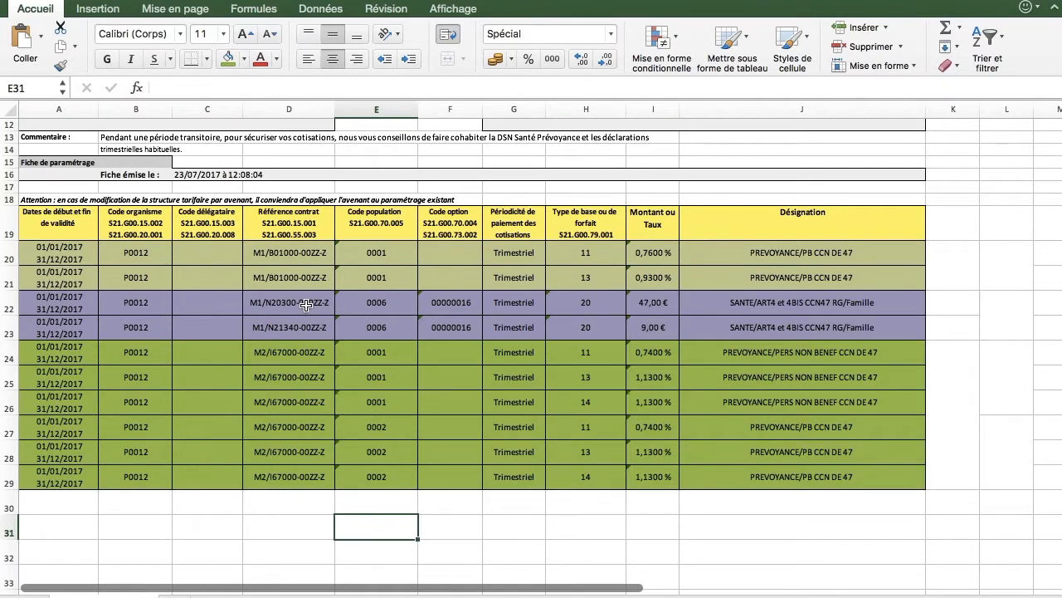
{"action": "left_click_drag", "start_coordinate": [75, 324], "coordinate": [685, 332]}
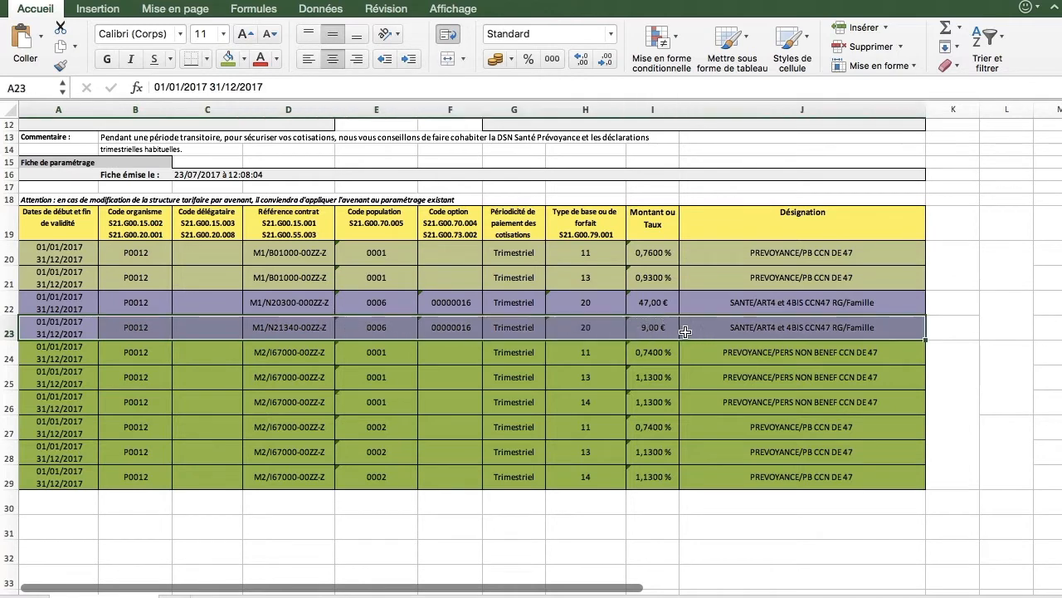
{"action": "left_click", "coordinate": [243, 58]}
{"action": "left_click", "coordinate": [342, 164]}
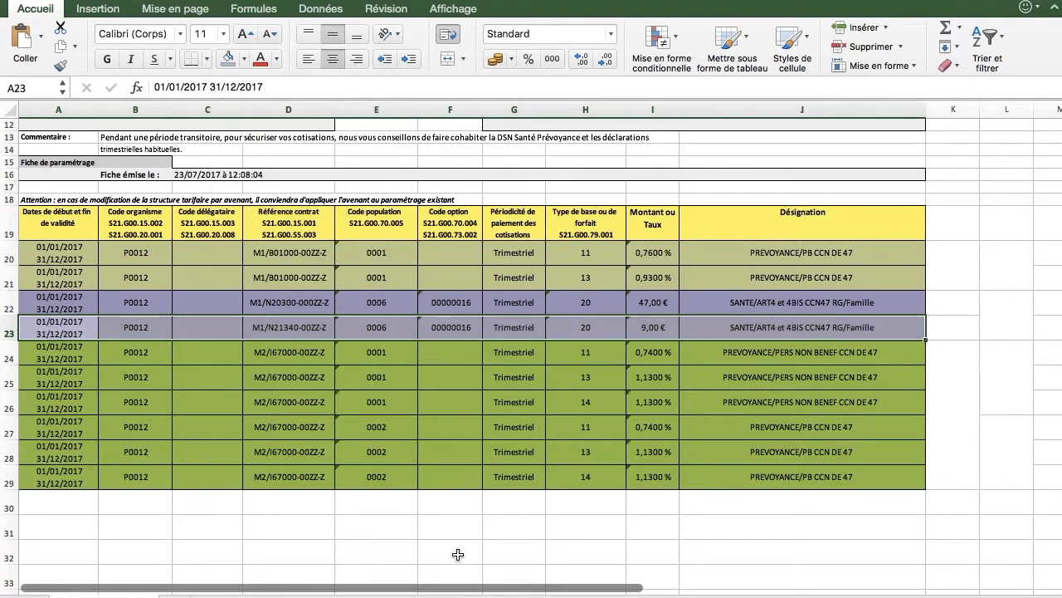
{"action": "left_click", "coordinate": [457, 553]}
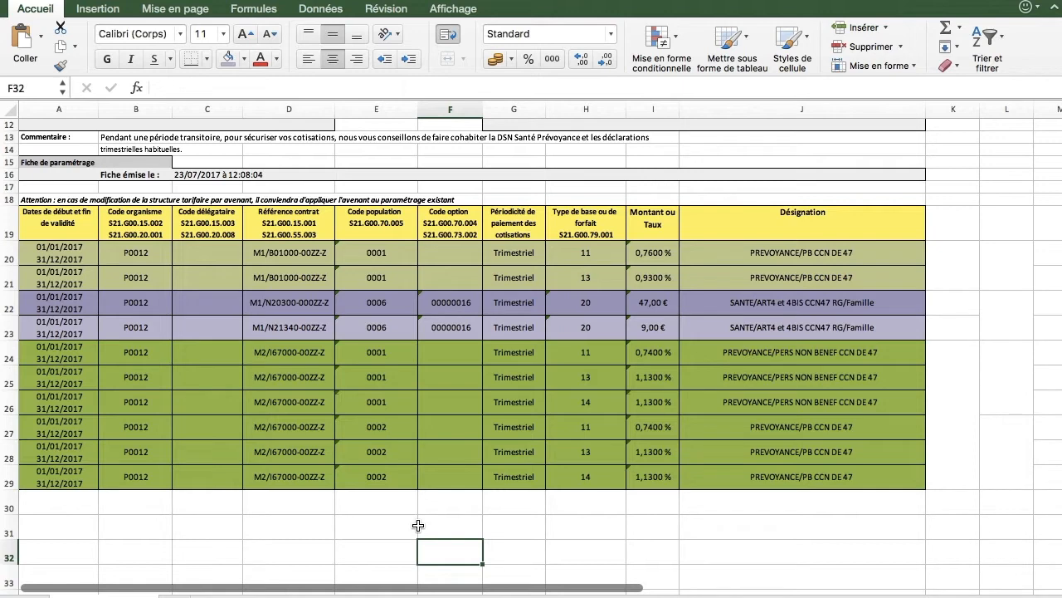
Step: Label the column K cells 'prev conv.', 'prev comp.', 'mut conv.' and 'mut comp.' beside their rows
{"action": "left_click", "coordinate": [946, 385]}
{"action": "type", "text": "pr"}
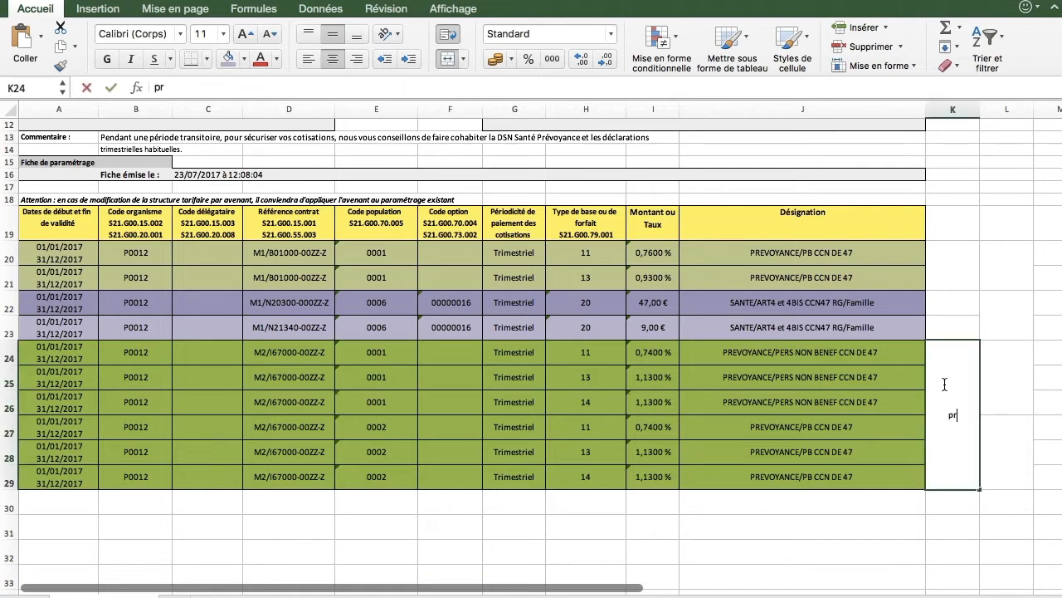
{"action": "type", "text": "ev conv."}
{"action": "left_click", "coordinate": [949, 259]}
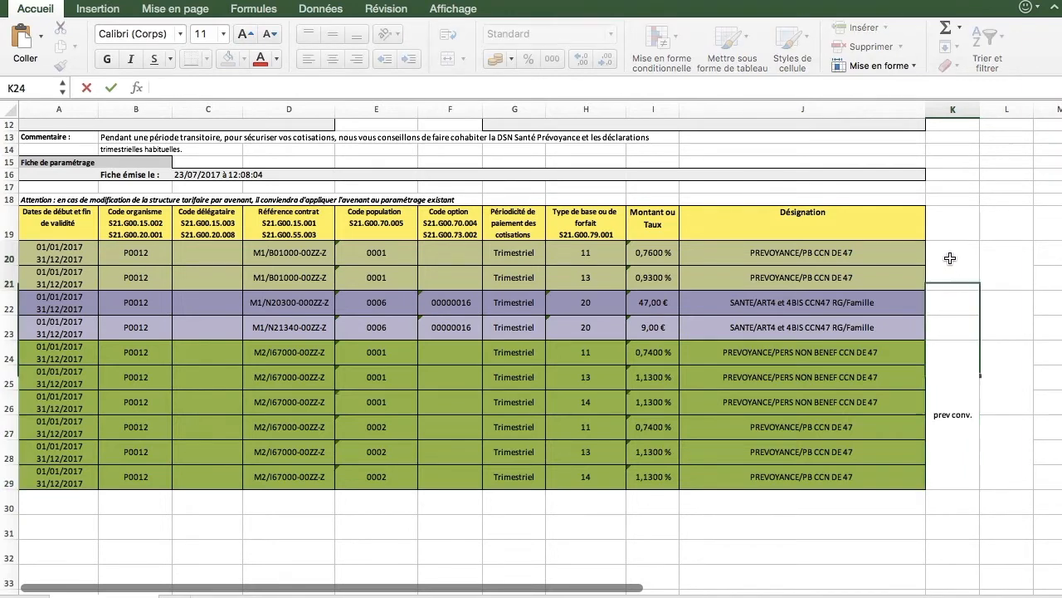
{"action": "type", "text": "prev comp."}
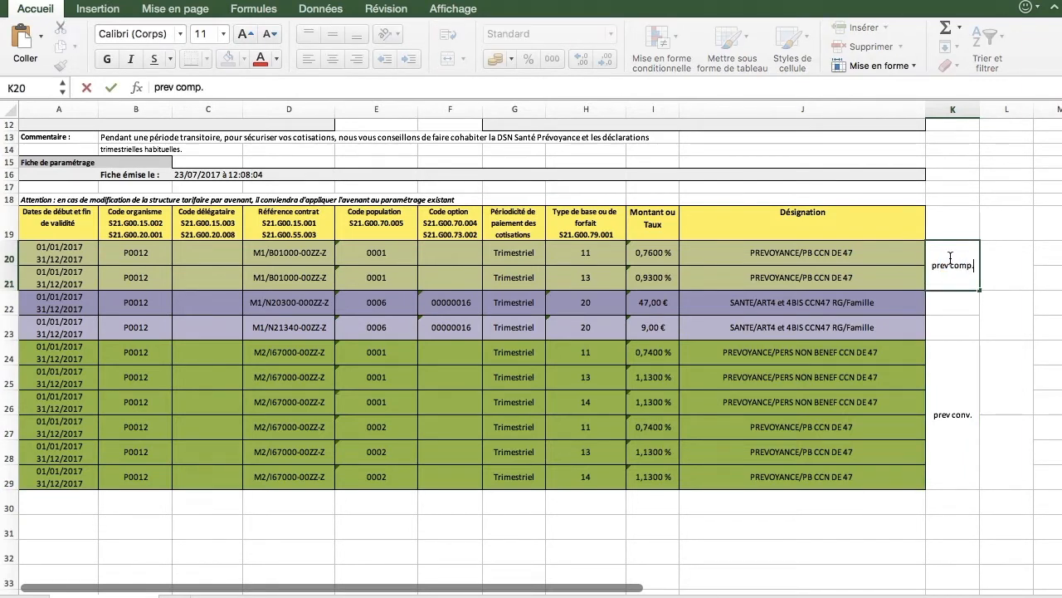
{"action": "left_click", "coordinate": [958, 302]}
{"action": "type", "text": "mut conv."}
{"action": "left_click", "coordinate": [955, 324]}
{"action": "type", "text": "mut comp."}
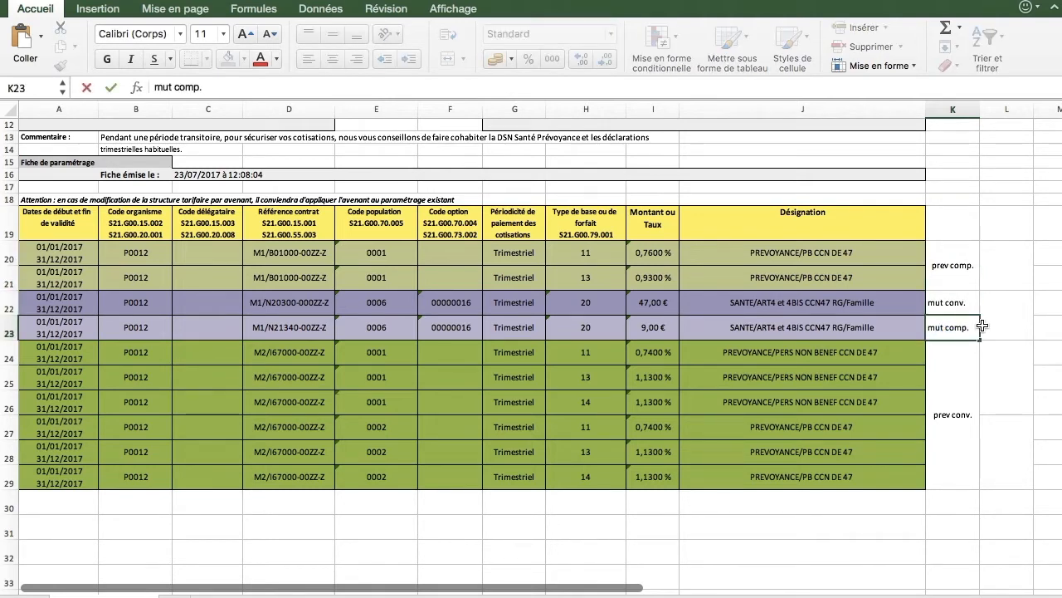
Step: Enter 'cadre' in L20, L22 and L27, and 'non cadre' in L24
{"action": "left_click", "coordinate": [1003, 276]}
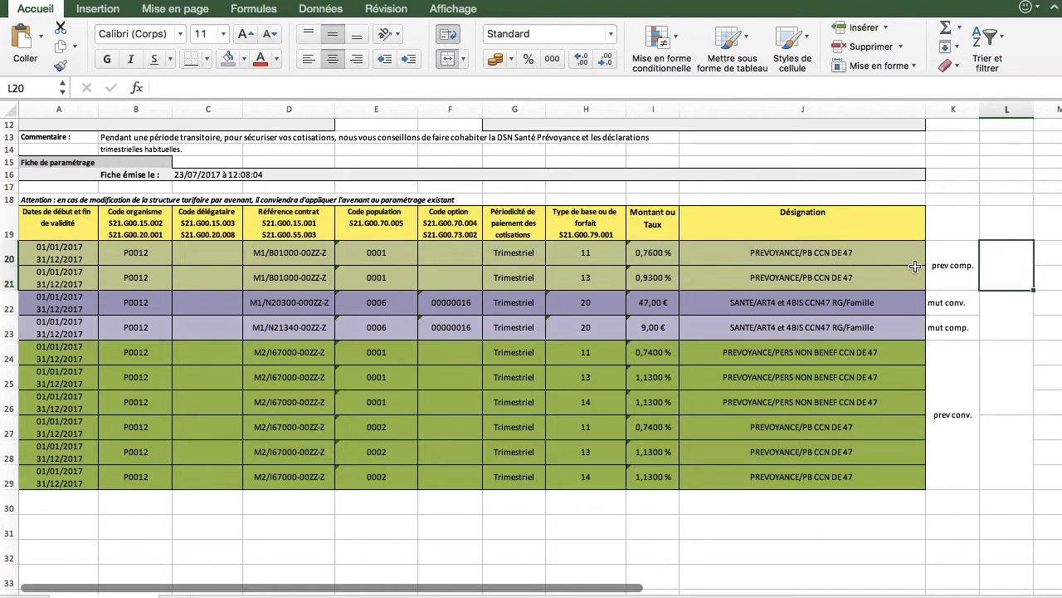
{"action": "type", "text": "cadre"}
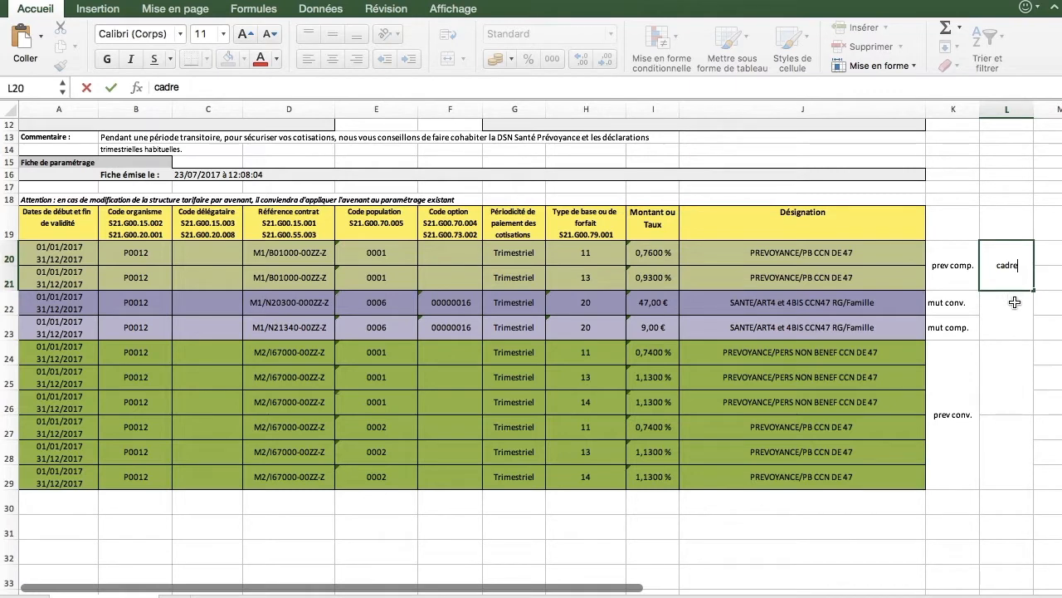
{"action": "left_click", "coordinate": [1014, 302]}
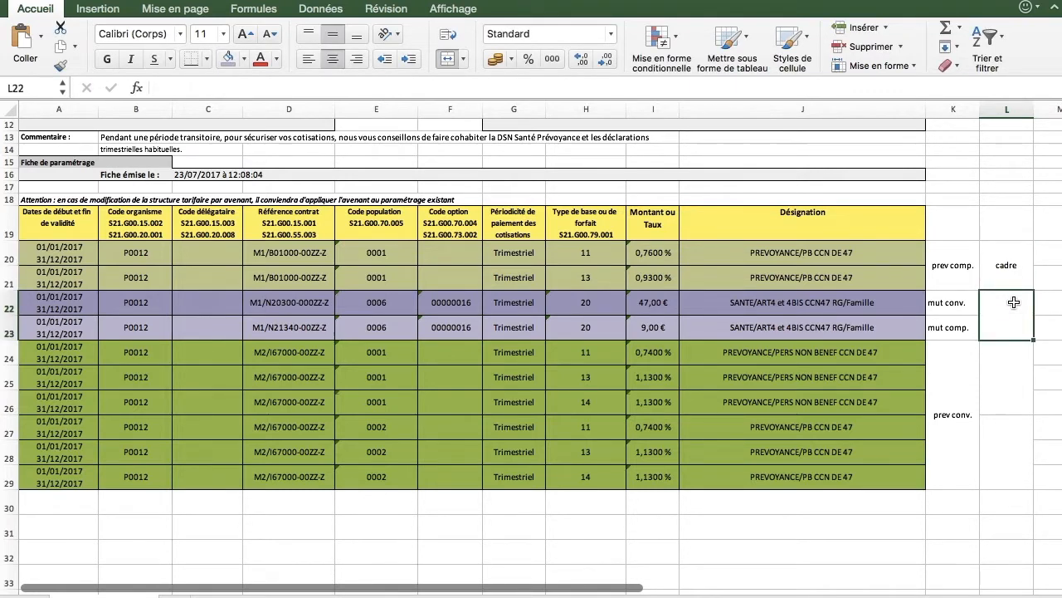
{"action": "type", "text": "cadre"}
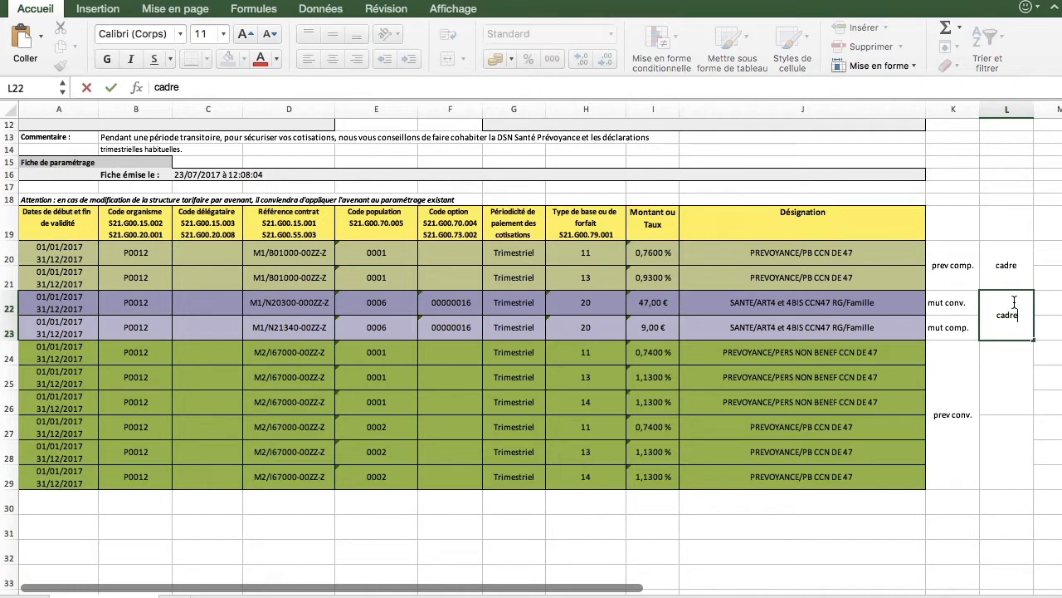
{"action": "left_click", "coordinate": [1001, 372]}
{"action": "type", "text": "non cadre"}
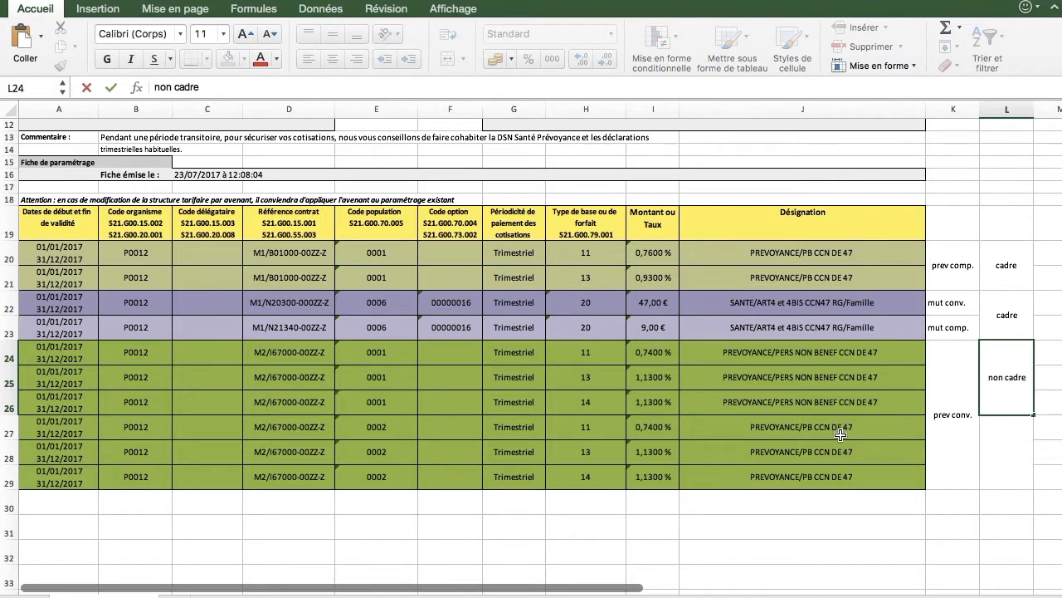
{"action": "left_click", "coordinate": [1006, 464]}
{"action": "type", "text": "cadre"}
{"action": "left_click", "coordinate": [1021, 504]}
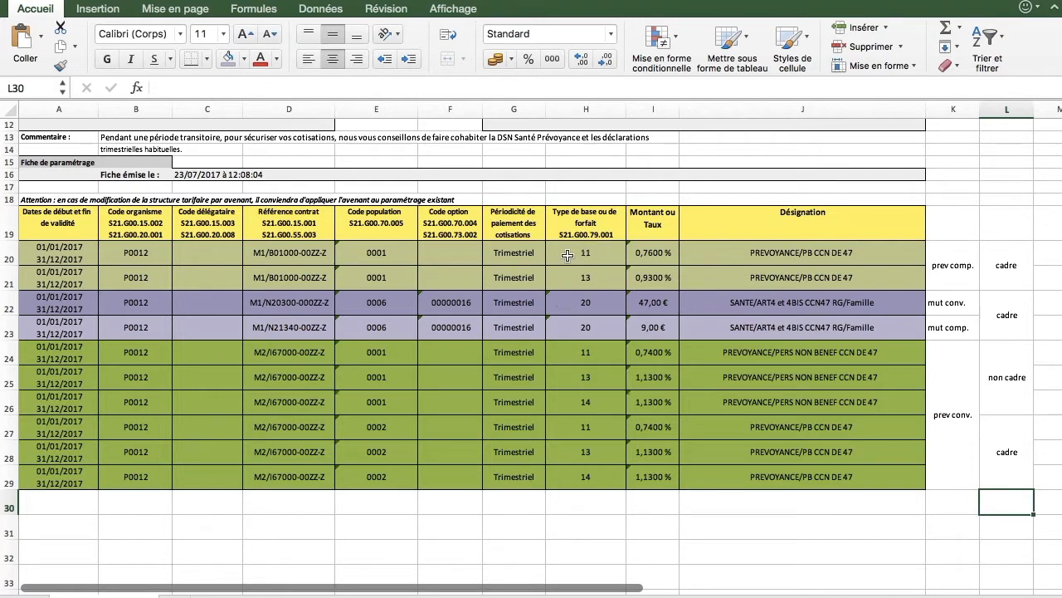
Step: Enter tranches TA and TB in M20:M21 and TA, TB, TC in M24:M26
{"action": "left_click", "coordinate": [1038, 249]}
{"action": "type", "text": "TA"}
{"action": "key", "text": "Return"}
{"action": "type", "text": "TB"}
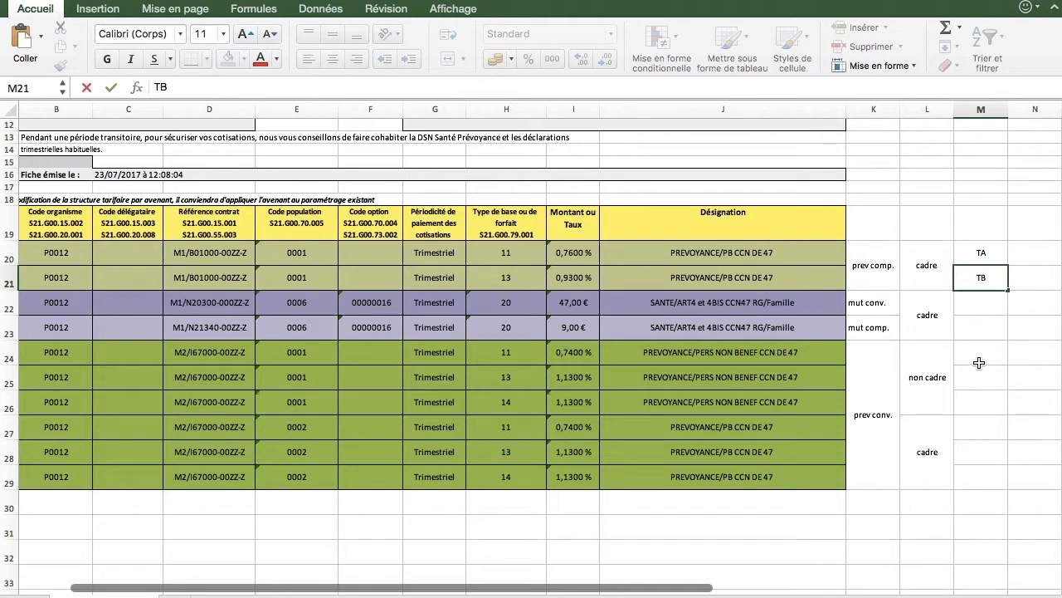
{"action": "left_click", "coordinate": [981, 353]}
{"action": "type", "text": "TA"}
{"action": "key", "text": "Return"}
{"action": "type", "text": "TB"}
{"action": "key", "text": "Return"}
{"action": "type", "text": "TC"}
{"action": "left_click_drag", "start_coordinate": [981, 353], "coordinate": [986, 480]}
Step: Copy TA, TB, TC down to M27:M29, then open Zefyr's Données salariales de la société down to Prévoyance
{"action": "left_click", "coordinate": [985, 504]}
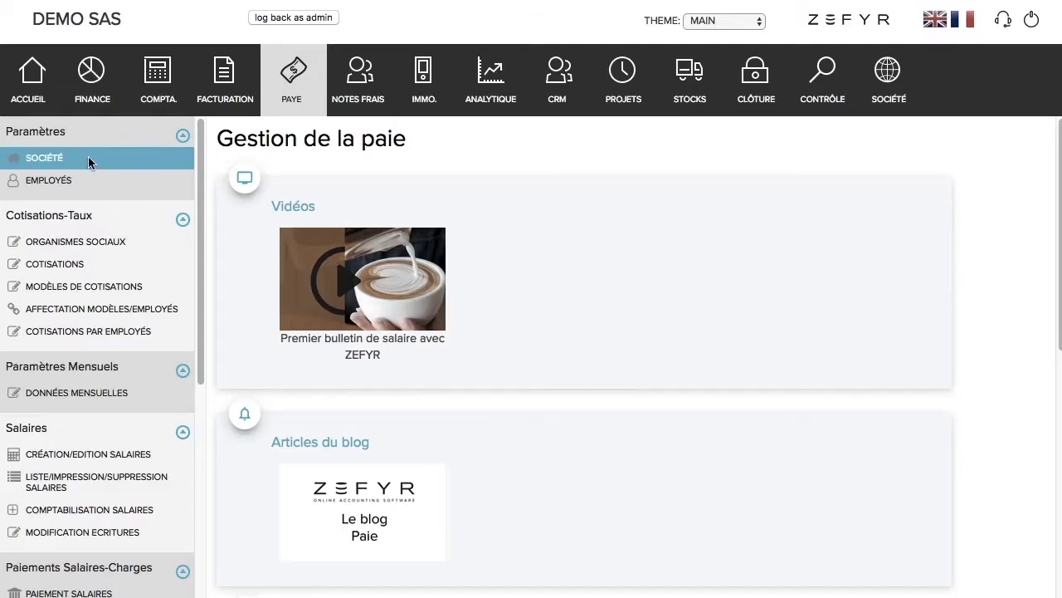
{"action": "left_click", "coordinate": [58, 163]}
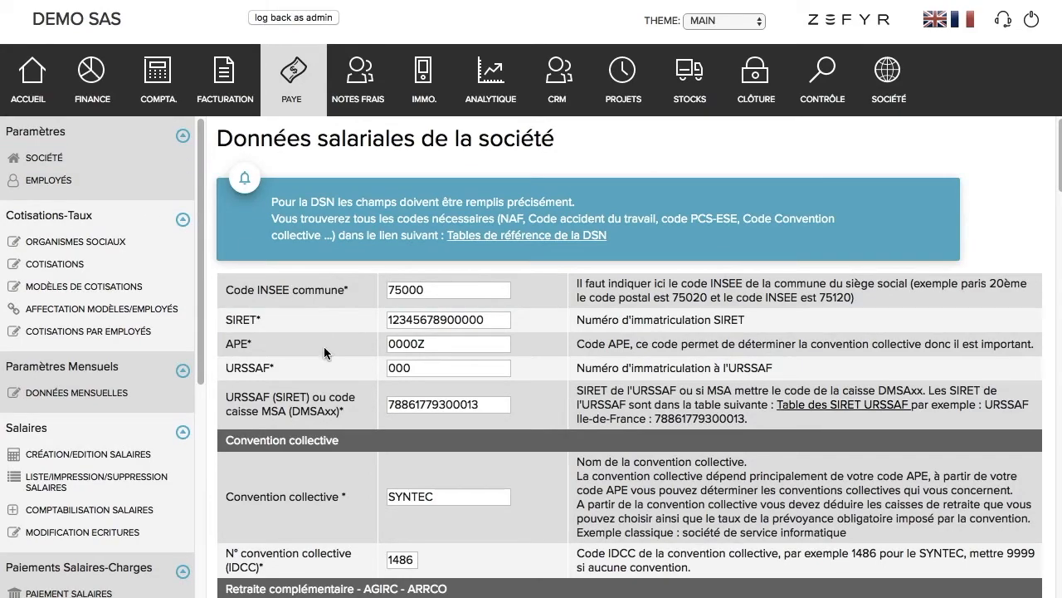
{"action": "scroll", "coordinate": [325, 354], "scroll_direction": "down", "scroll_amount": 6}
{"action": "scroll", "coordinate": [325, 357], "scroll_direction": "down", "scroll_amount": 5}
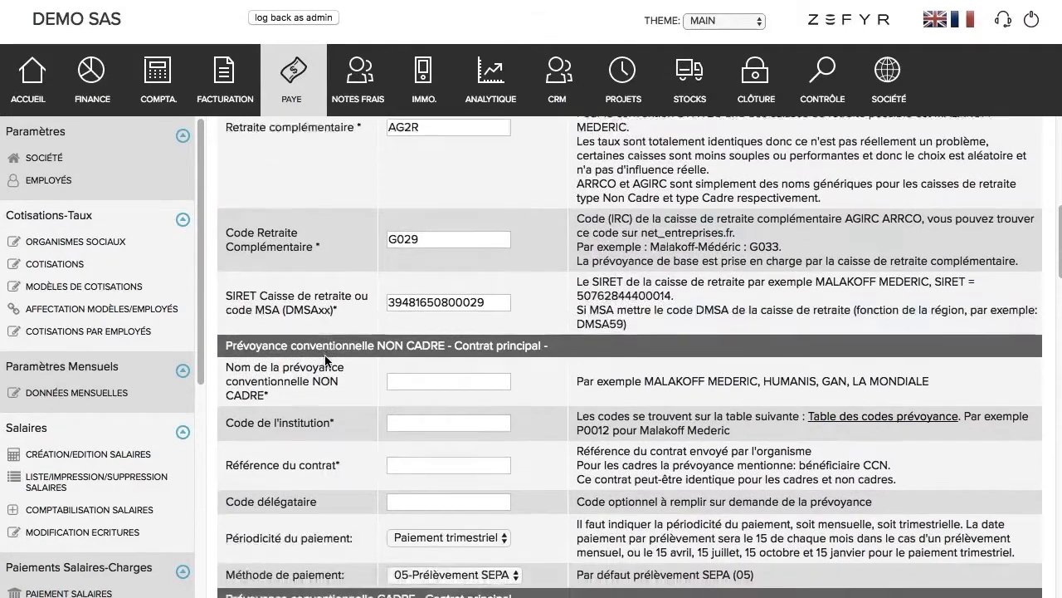
{"action": "scroll", "coordinate": [326, 360], "scroll_direction": "down", "scroll_amount": 2}
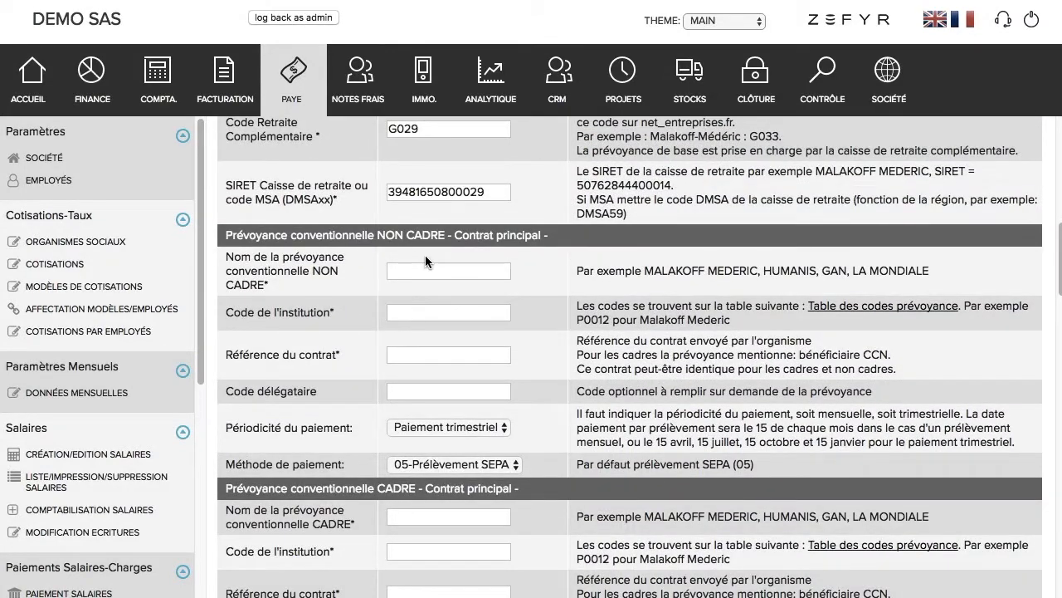
{"action": "scroll", "coordinate": [379, 347], "scroll_direction": "down", "scroll_amount": 2}
{"action": "scroll", "coordinate": [380, 345], "scroll_direction": "down", "scroll_amount": 1}
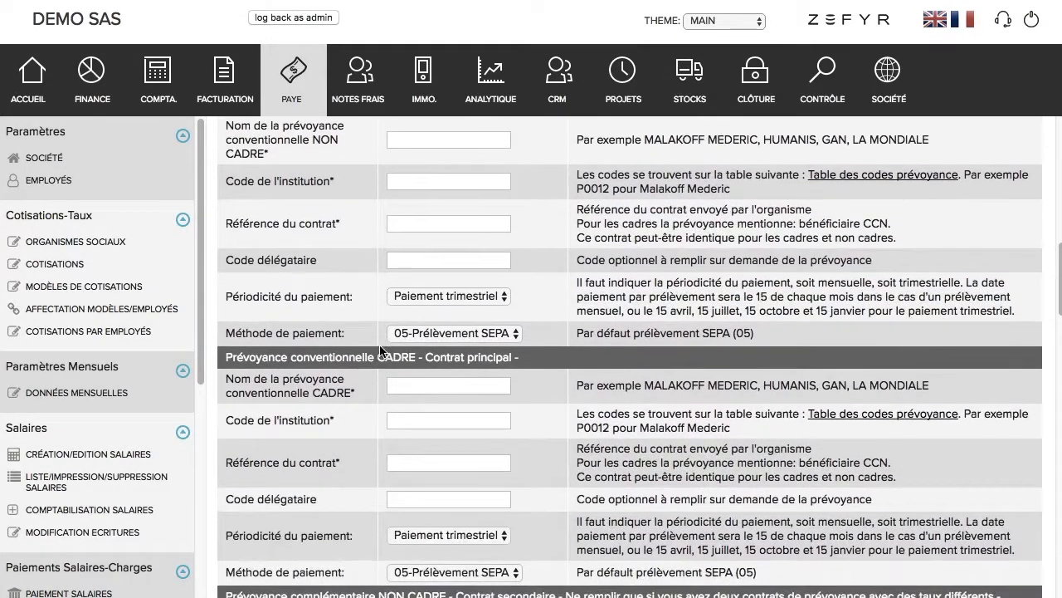
Step: Enter MALAKOFF MEDERIC and institution code P0012 in the main CADRE prévoyance section
{"action": "left_click", "coordinate": [404, 389]}
{"action": "type", "text": "MALAKOFF MEDERIC"}
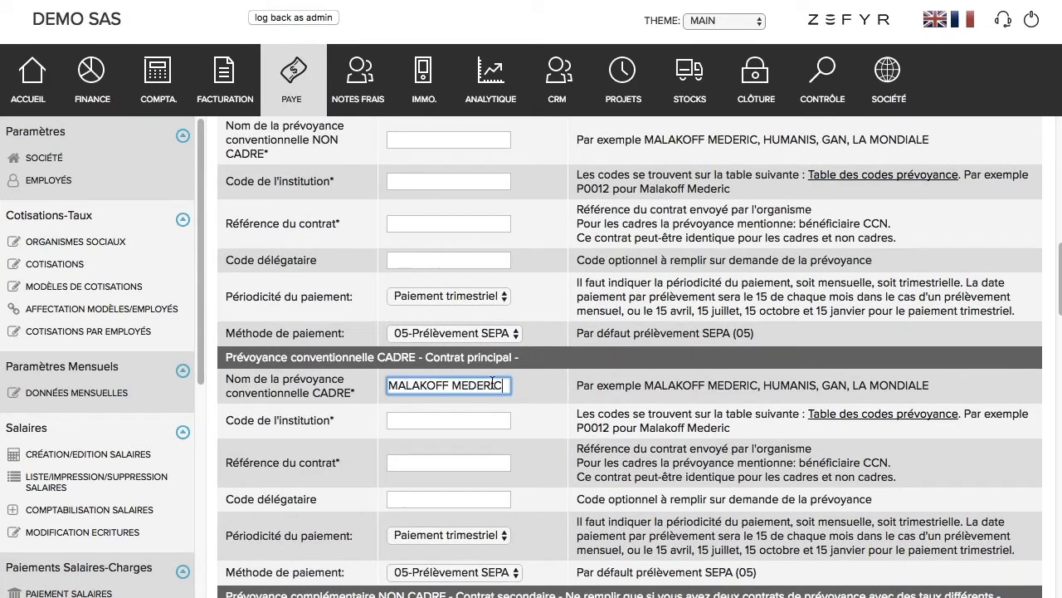
{"action": "left_click", "coordinate": [478, 417]}
{"action": "type", "text": "P0012"}
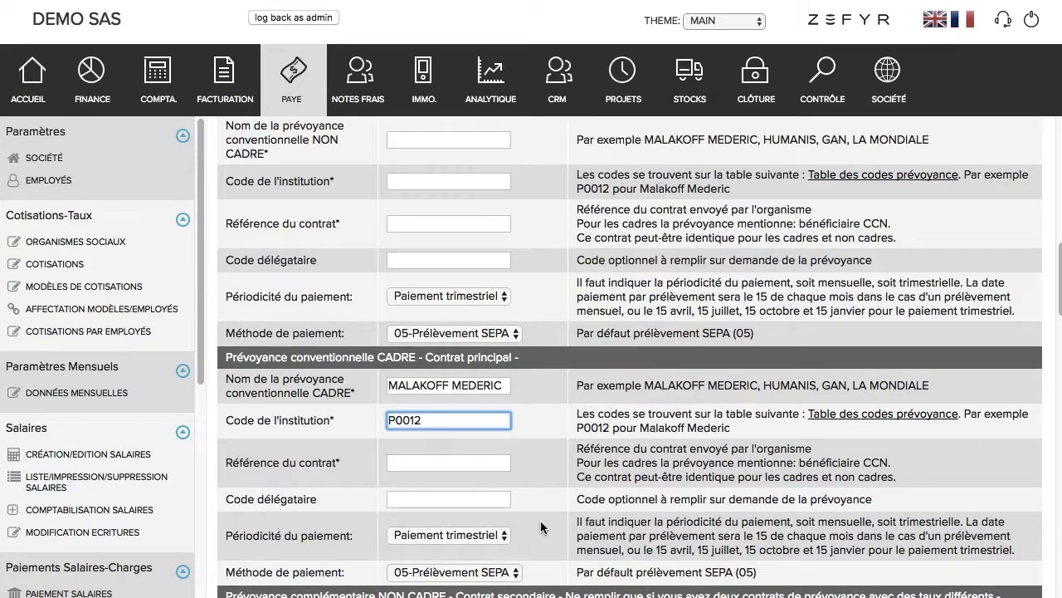
Step: Set the main CADRE contract reference to M2/I67000-00ZZ-Z, copied from Excel cell D29
{"action": "key", "text": "super+Tab"}
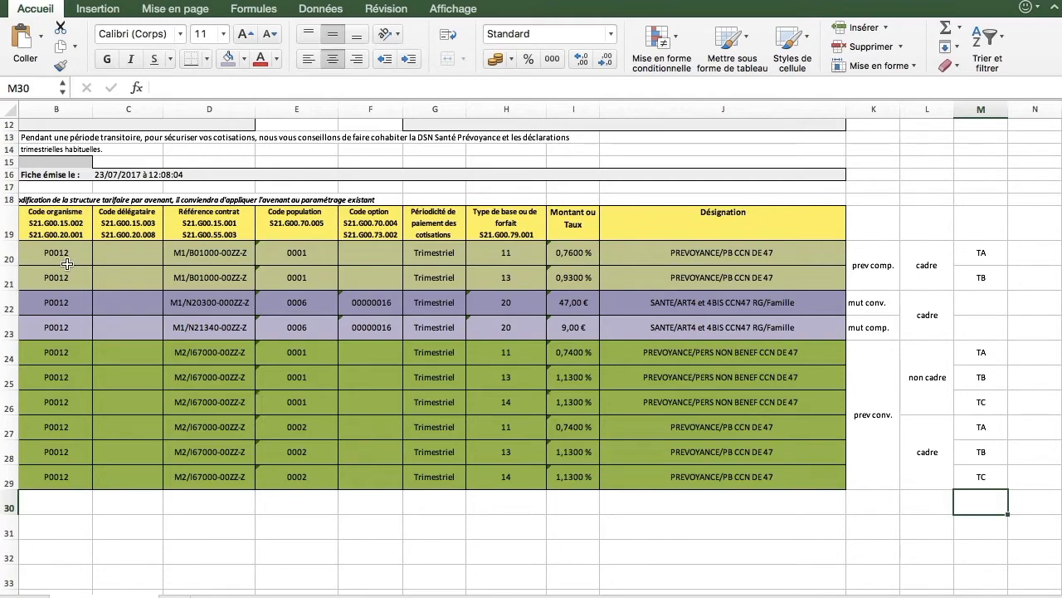
{"action": "key", "text": "super+Tab"}
{"action": "left_click", "coordinate": [478, 463]}
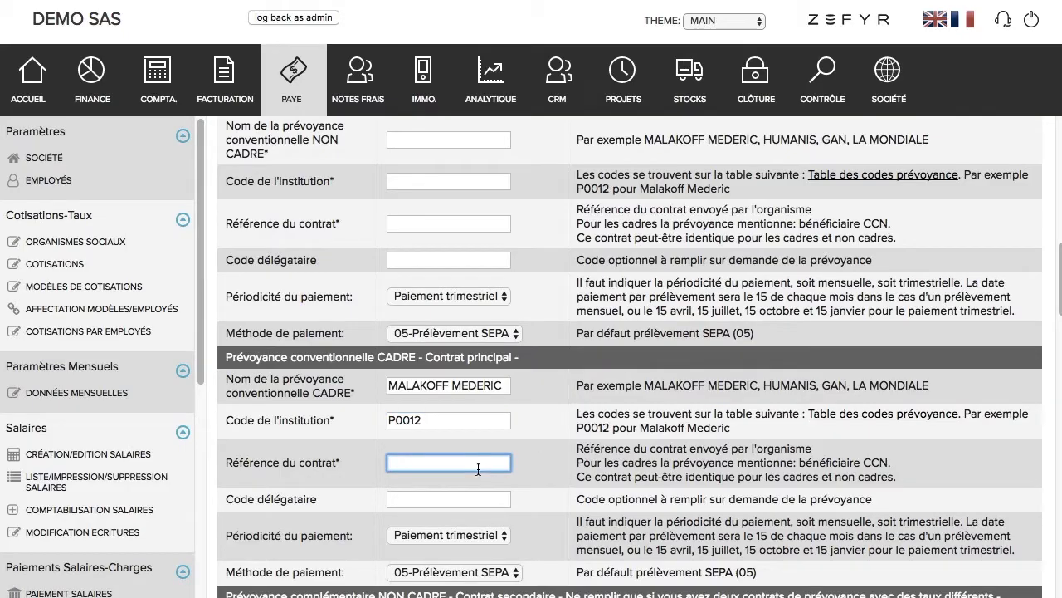
{"action": "key", "text": "super+Tab"}
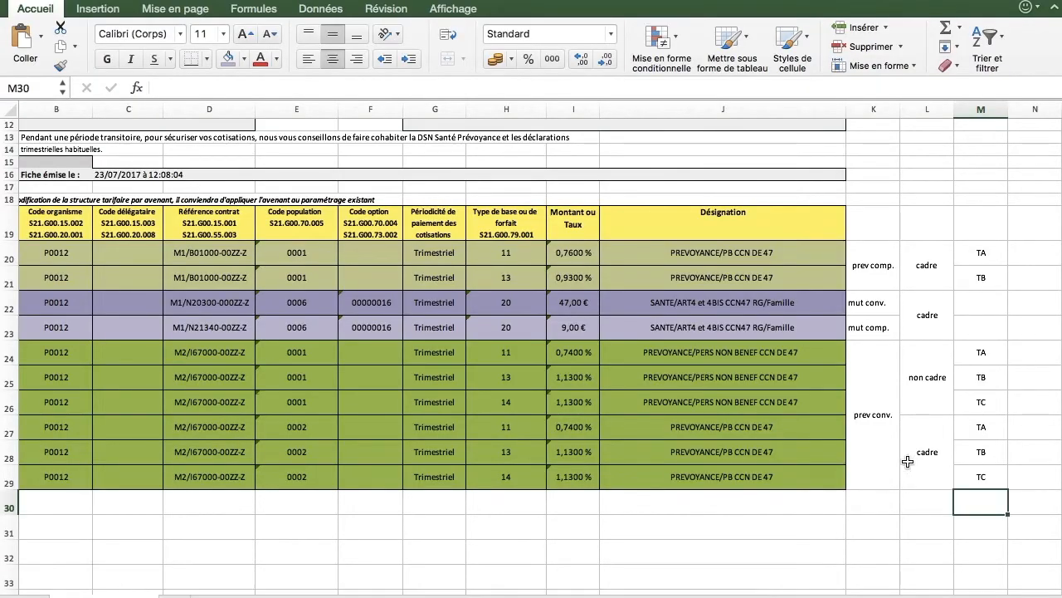
{"action": "left_click", "coordinate": [222, 476]}
{"action": "key", "text": "super+c"}
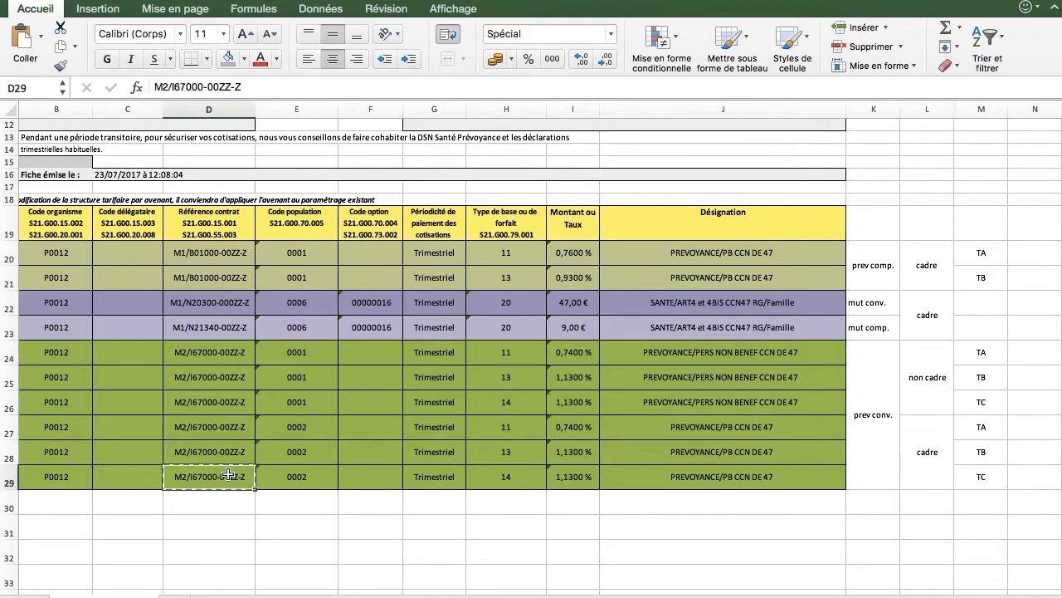
{"action": "key", "text": "super+Tab"}
{"action": "key", "text": "super+v"}
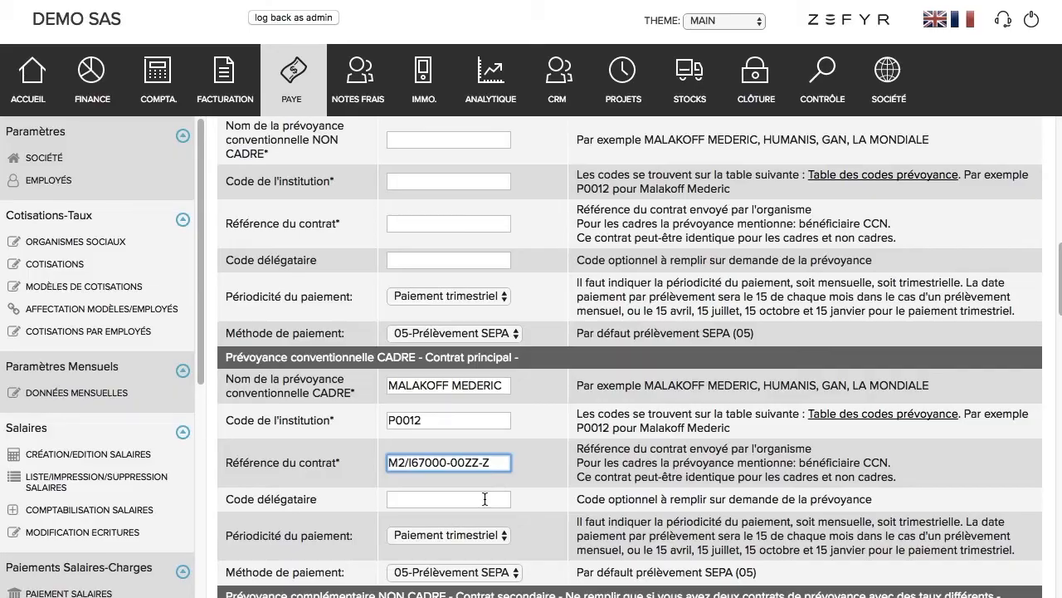
{"action": "key", "text": "super+Tab"}
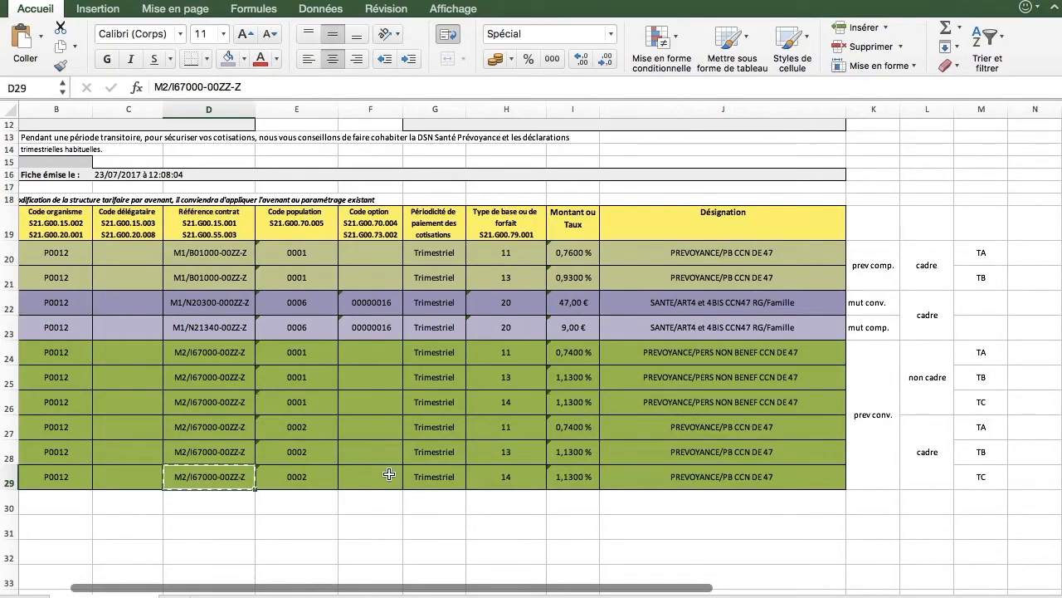
{"action": "key", "text": "super+Tab"}
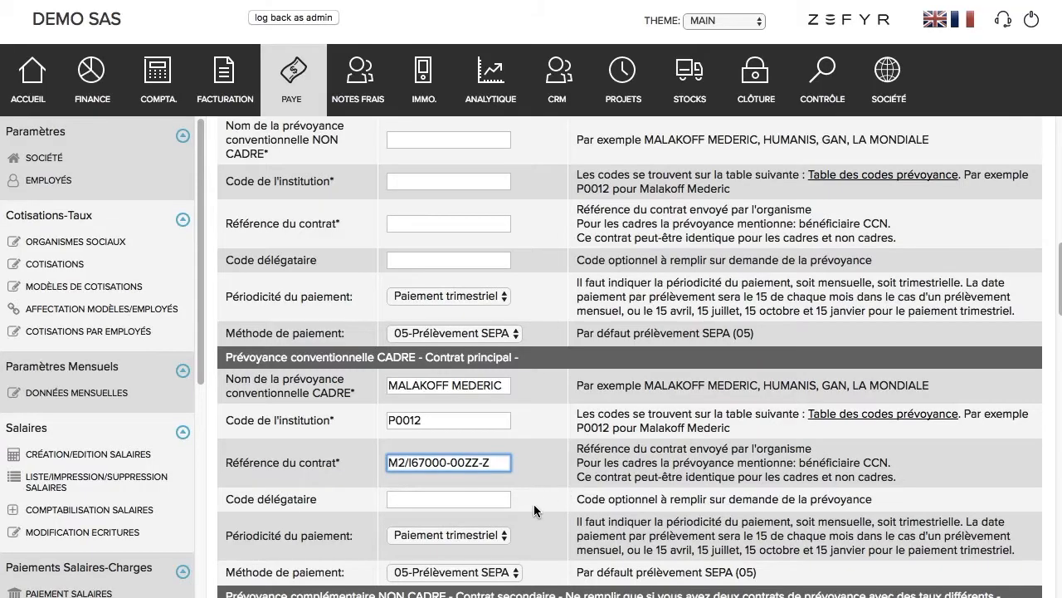
{"action": "scroll", "coordinate": [534, 503], "scroll_direction": "down", "scroll_amount": 1}
{"action": "scroll", "coordinate": [534, 504], "scroll_direction": "down", "scroll_amount": 1}
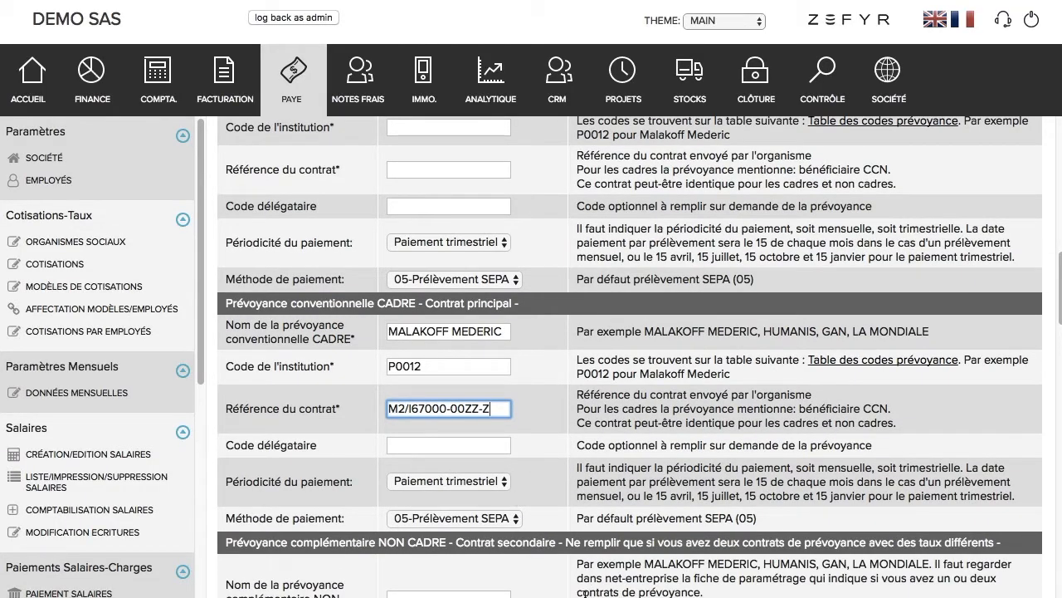
{"action": "key", "text": "super+Tab"}
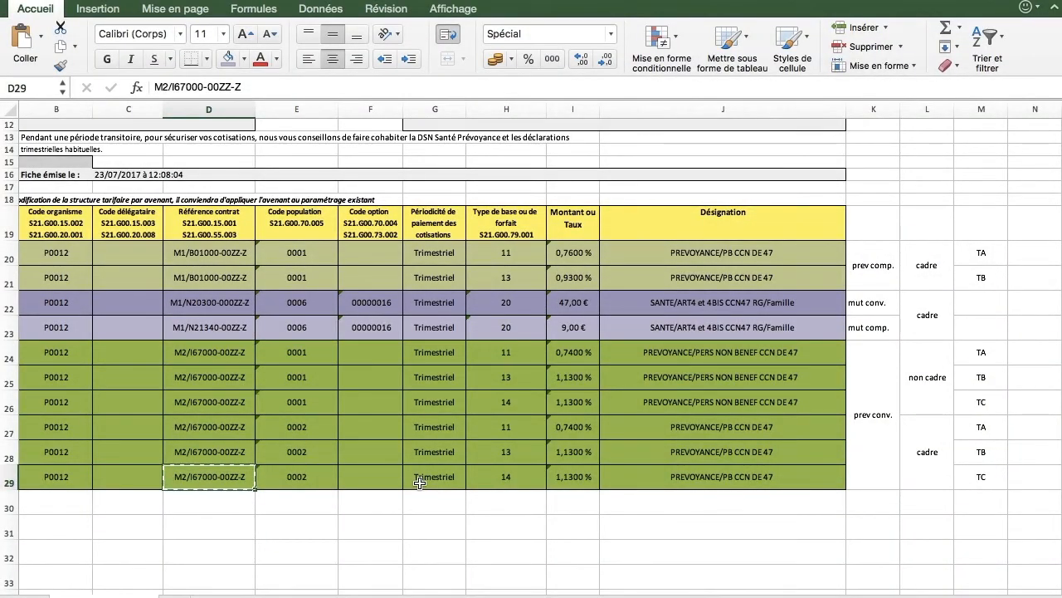
{"action": "key", "text": "super+Tab"}
{"action": "key", "text": "super+v"}
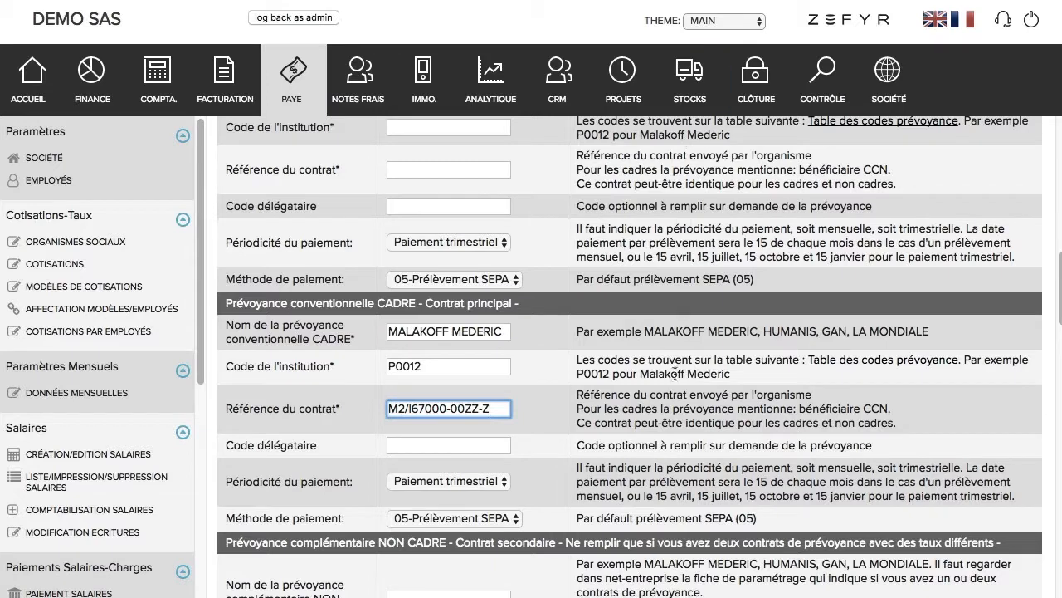
{"action": "scroll", "coordinate": [674, 398], "scroll_direction": "down", "scroll_amount": 1}
{"action": "scroll", "coordinate": [674, 398], "scroll_direction": "down", "scroll_amount": 5}
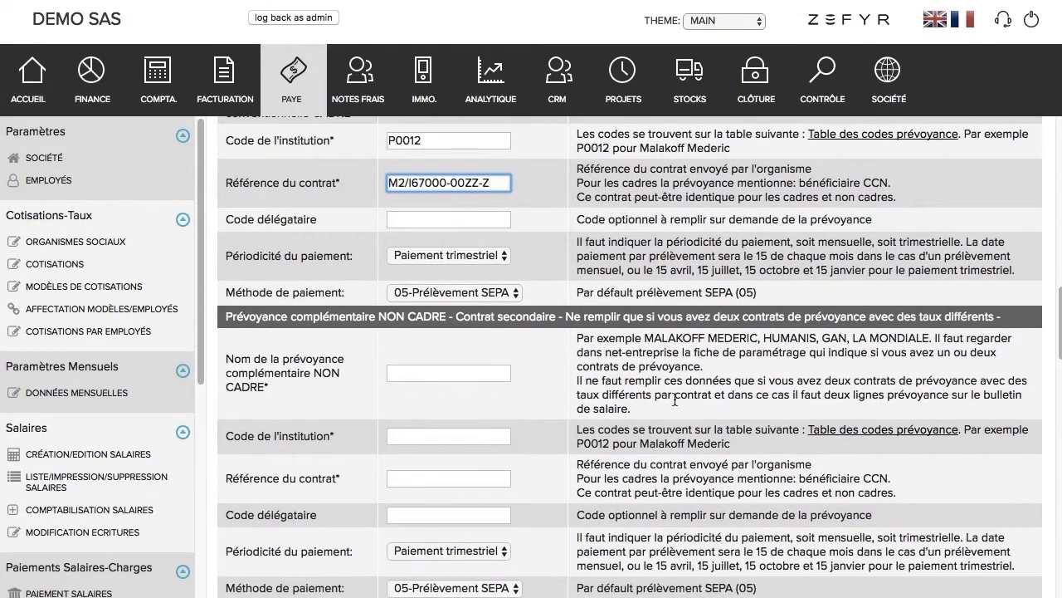
{"action": "left_click", "coordinate": [542, 387]}
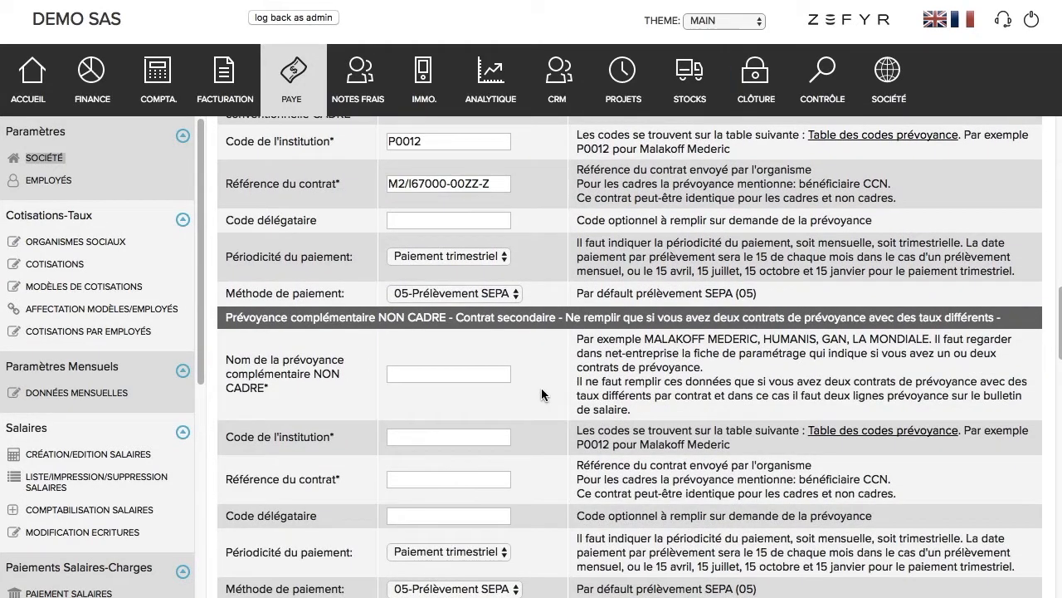
{"action": "scroll", "coordinate": [541, 388], "scroll_direction": "down", "scroll_amount": 3}
{"action": "scroll", "coordinate": [541, 388], "scroll_direction": "down", "scroll_amount": 5}
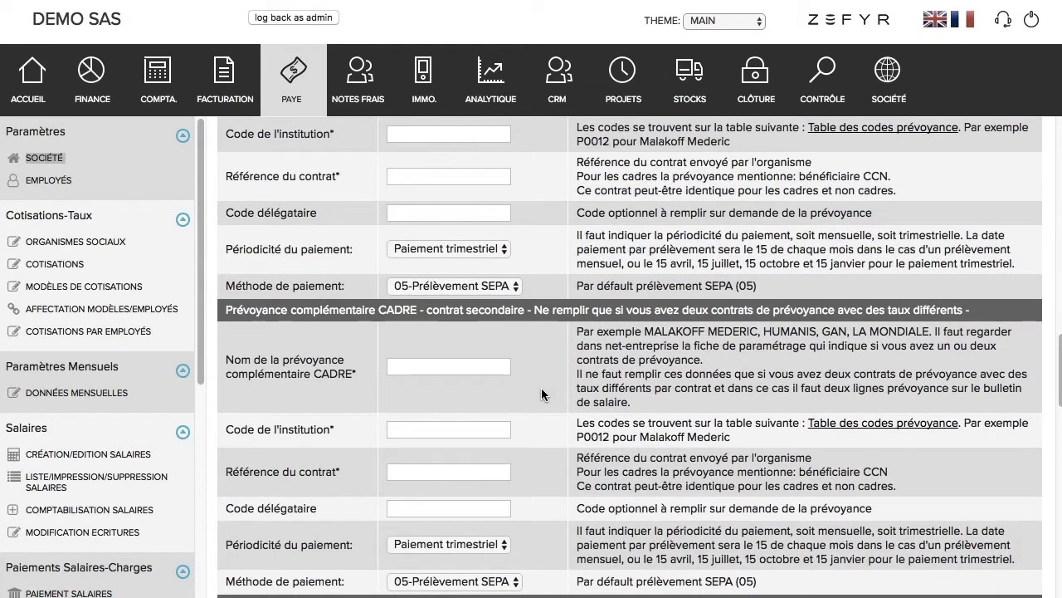
Step: Fill the secondary CADRE prévoyance with MALAKOFF MEDERIC, P0012 and reference M1/B01000-00ZZ-Z from D21
{"action": "left_click", "coordinate": [485, 371]}
{"action": "type", "text": "MALAKOFF MEDERIC"}
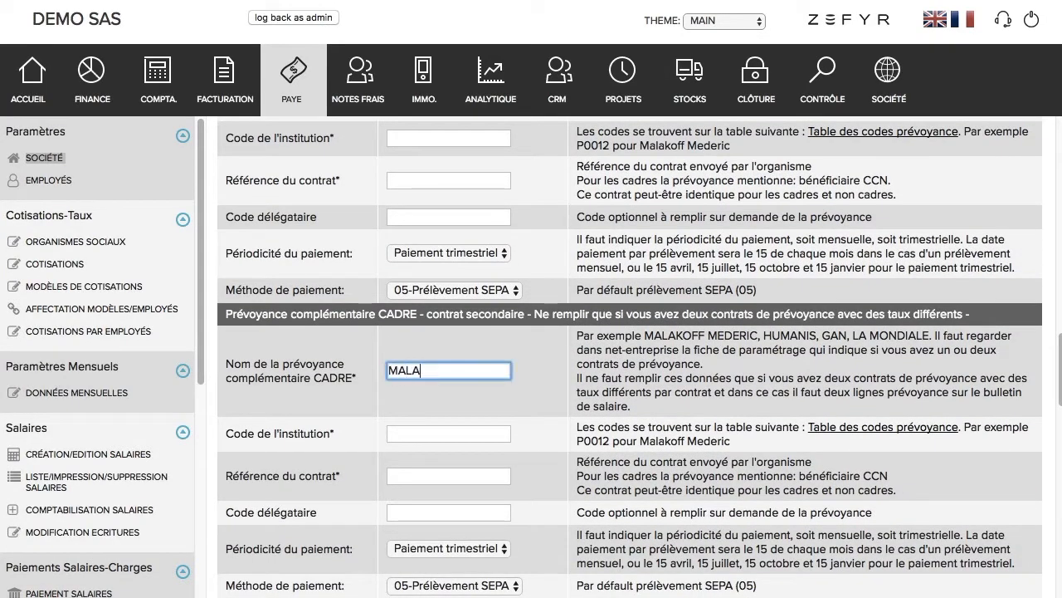
{"action": "left_click", "coordinate": [391, 435]}
{"action": "type", "text": "P00"}
{"action": "left_click", "coordinate": [389, 475]}
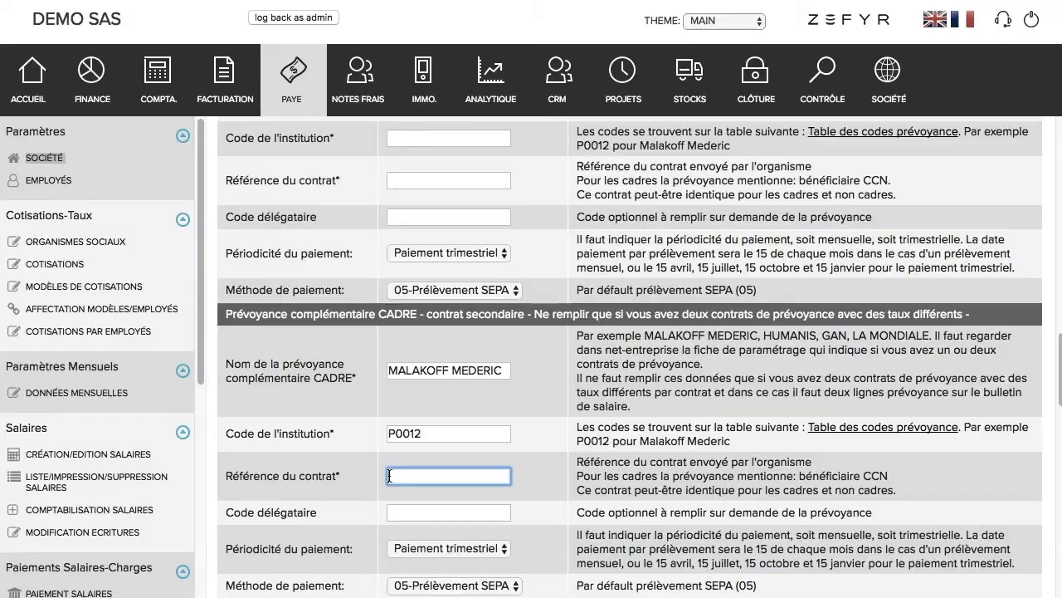
{"action": "key", "text": "super+Tab"}
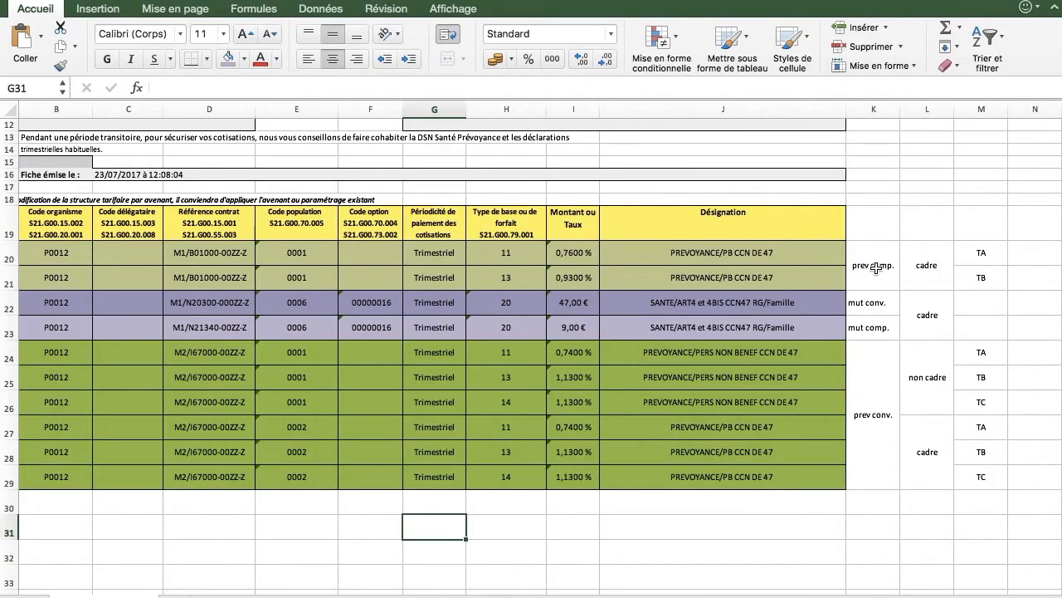
{"action": "left_click", "coordinate": [232, 278]}
{"action": "key", "text": "super+c"}
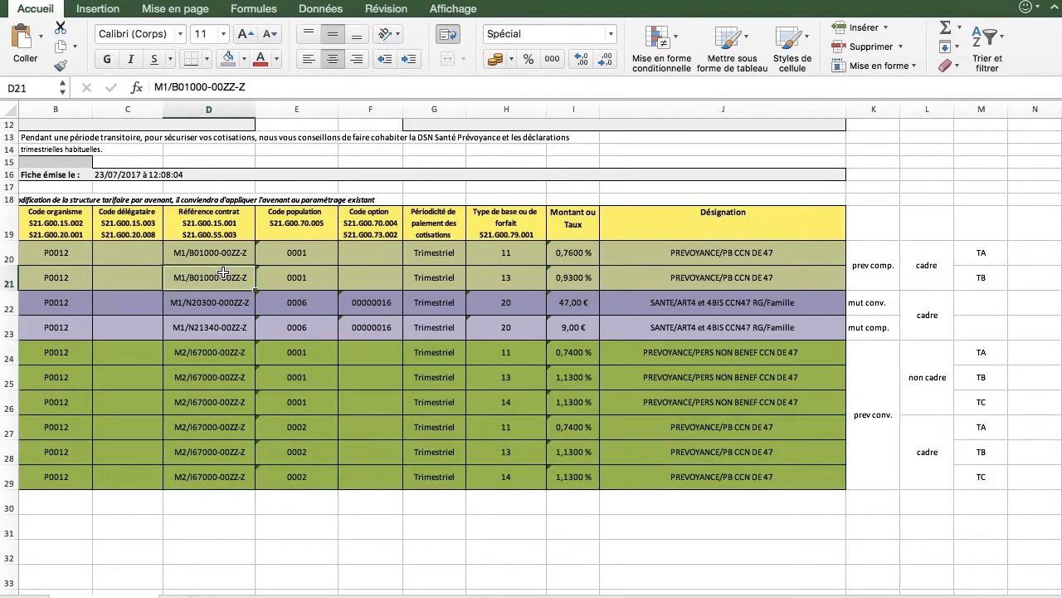
{"action": "key", "text": "super+Tab"}
{"action": "left_click", "coordinate": [431, 371]}
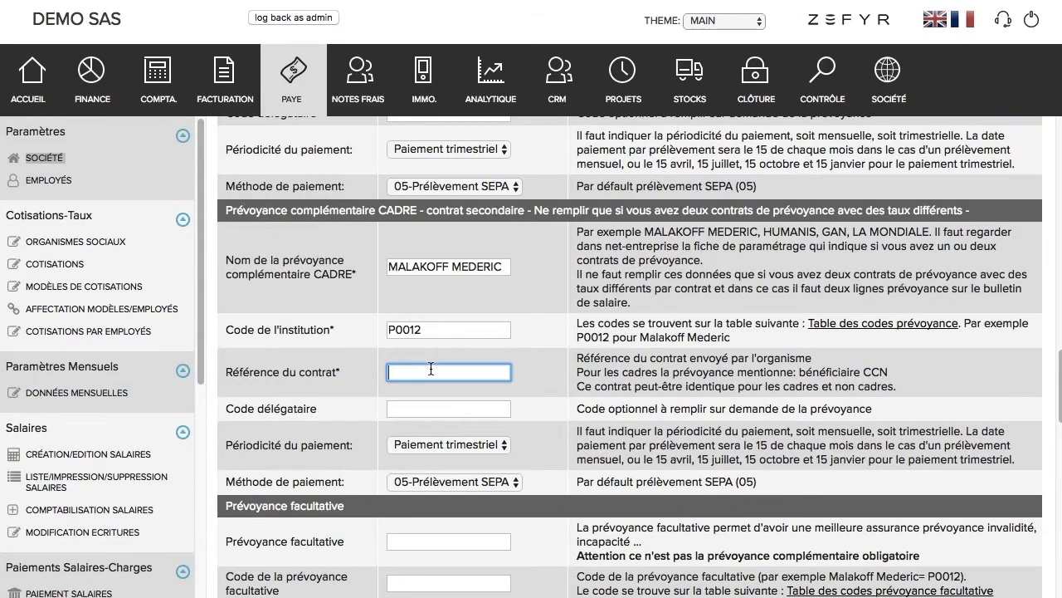
{"action": "key", "text": "super+v"}
{"action": "scroll", "coordinate": [465, 377], "scroll_direction": "down", "scroll_amount": 2}
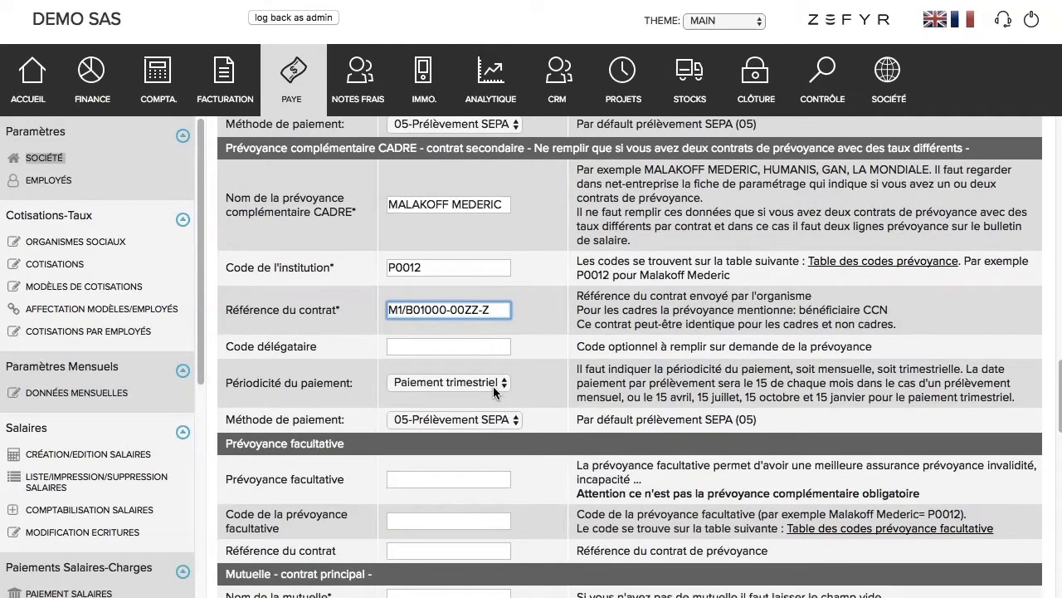
{"action": "scroll", "coordinate": [493, 386], "scroll_direction": "down", "scroll_amount": 3}
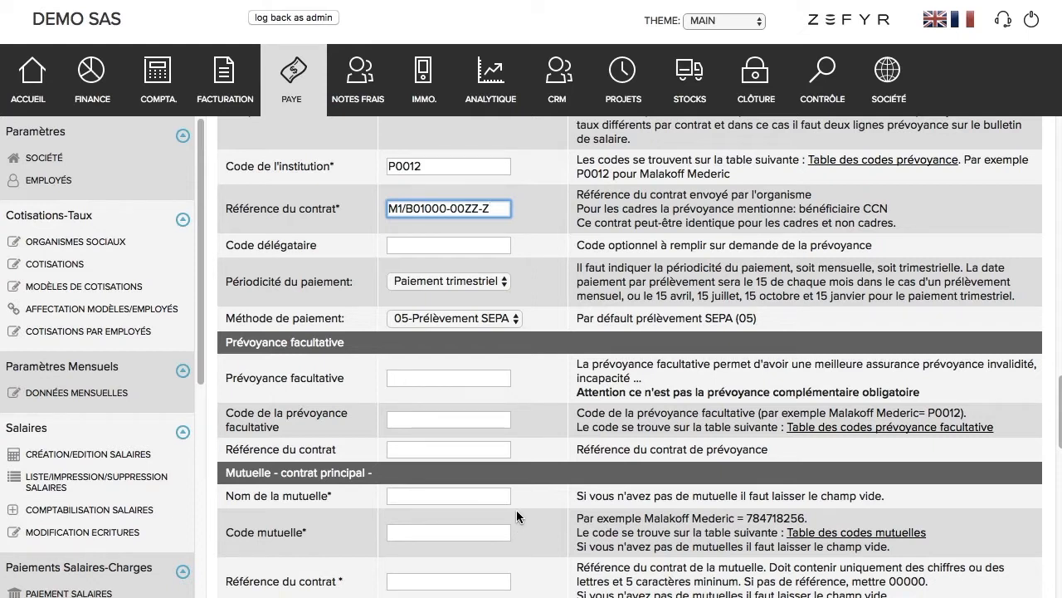
Step: Enter MALAKOFF MEDERIC as the main mutuelle name and 784718256 as its Code mutuelle
{"action": "scroll", "coordinate": [516, 510], "scroll_direction": "down", "scroll_amount": 4}
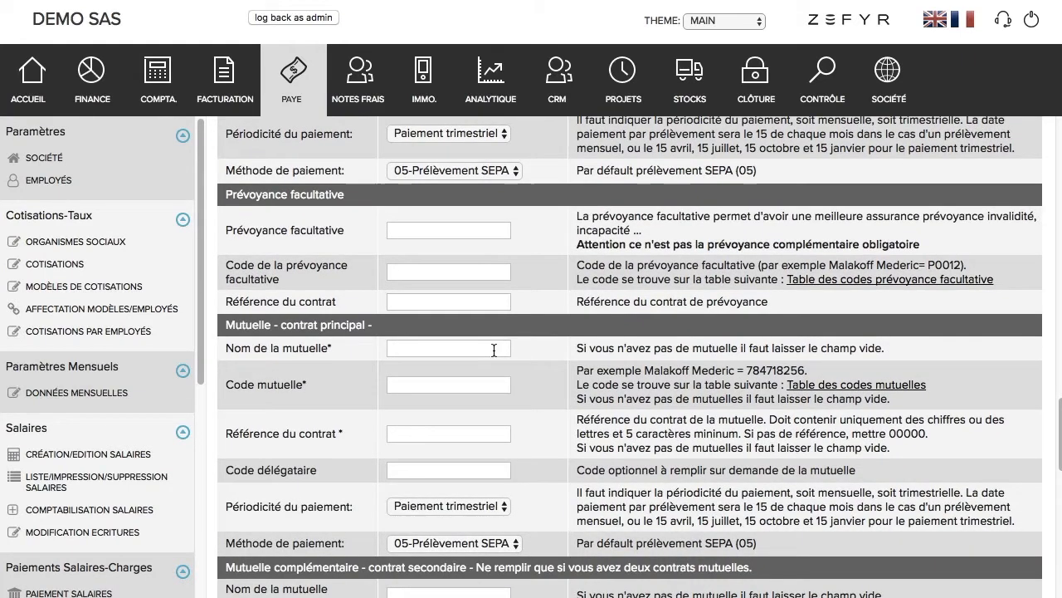
{"action": "left_click", "coordinate": [493, 349]}
{"action": "type", "text": "MALAKOFF MEDERIC"}
{"action": "left_click", "coordinate": [509, 380]}
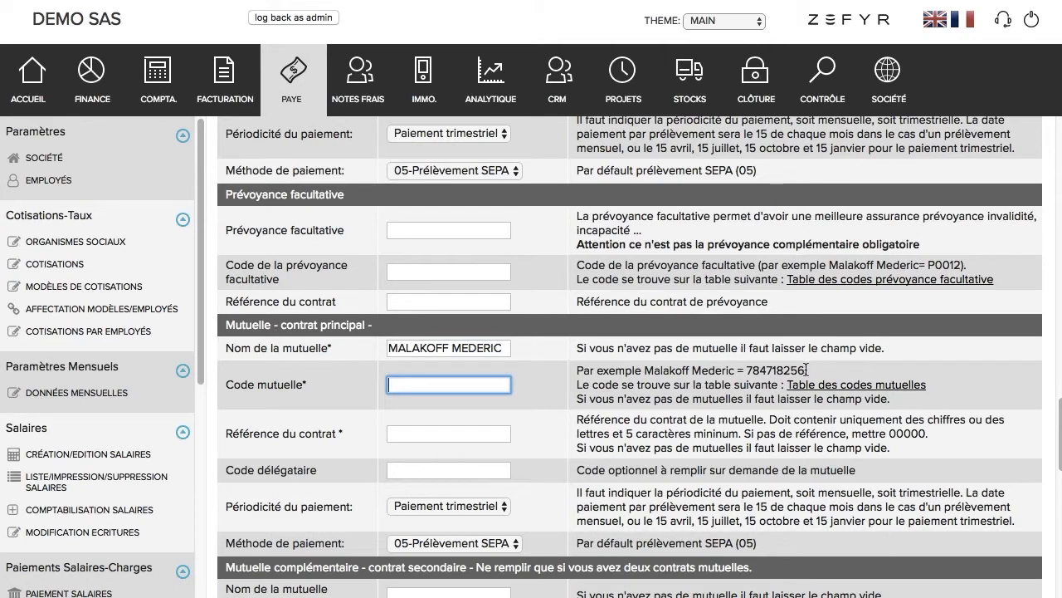
{"action": "left_click_drag", "start_coordinate": [804, 370], "coordinate": [749, 370]}
{"action": "left_click", "coordinate": [490, 377]}
{"action": "key", "text": "super+v"}
{"action": "left_click", "coordinate": [483, 436]}
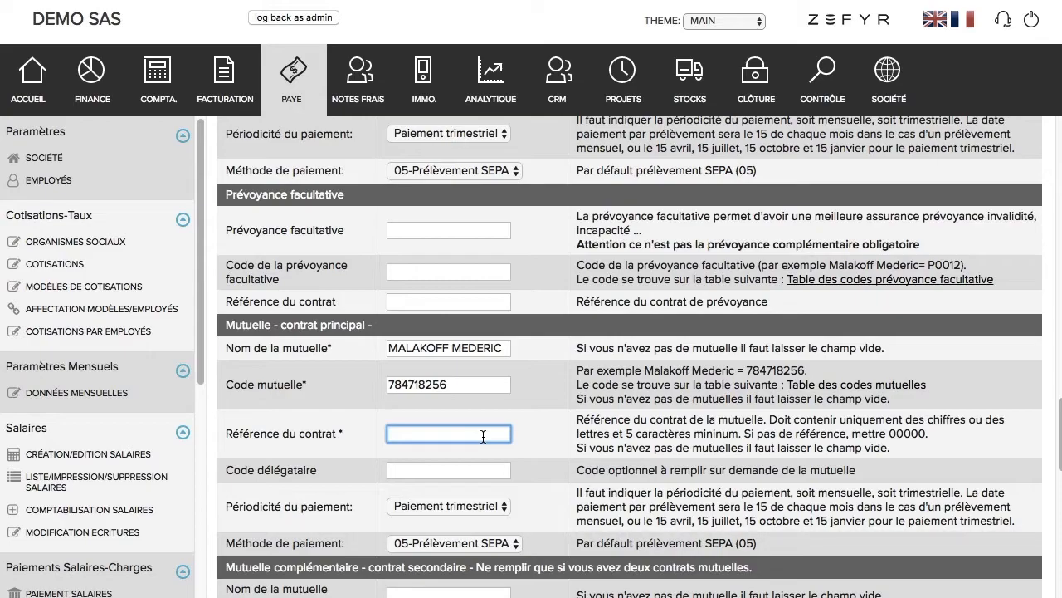
Step: Paste contract reference M1/N20300-000ZZ-Z and délégataire code 00000016 from Excel cells D22 and F22
{"action": "key", "text": "super+Tab"}
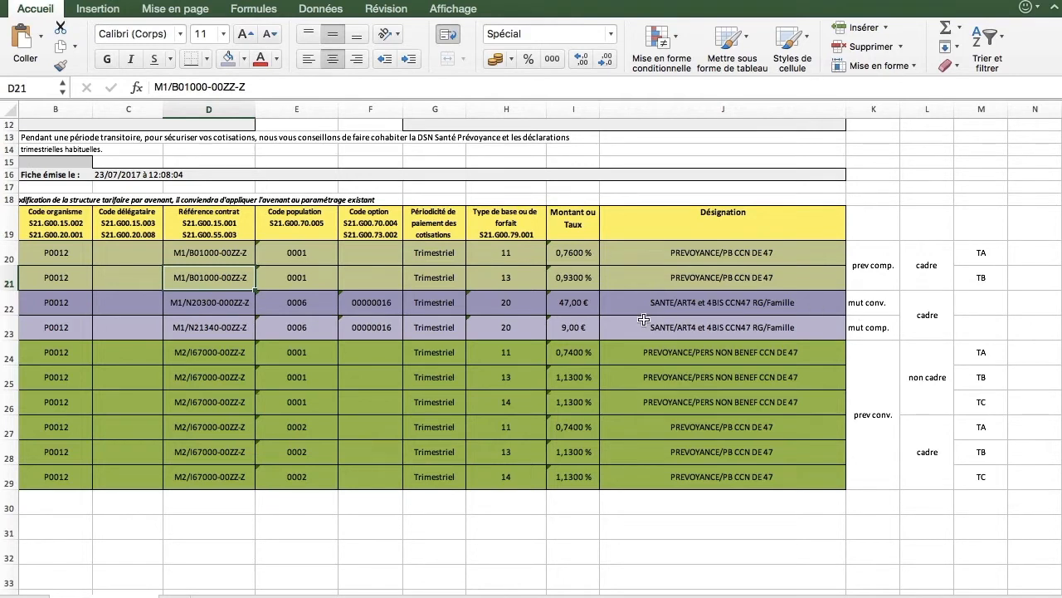
{"action": "left_click", "coordinate": [226, 302]}
{"action": "key", "text": "super+c"}
{"action": "key", "text": "super+Tab"}
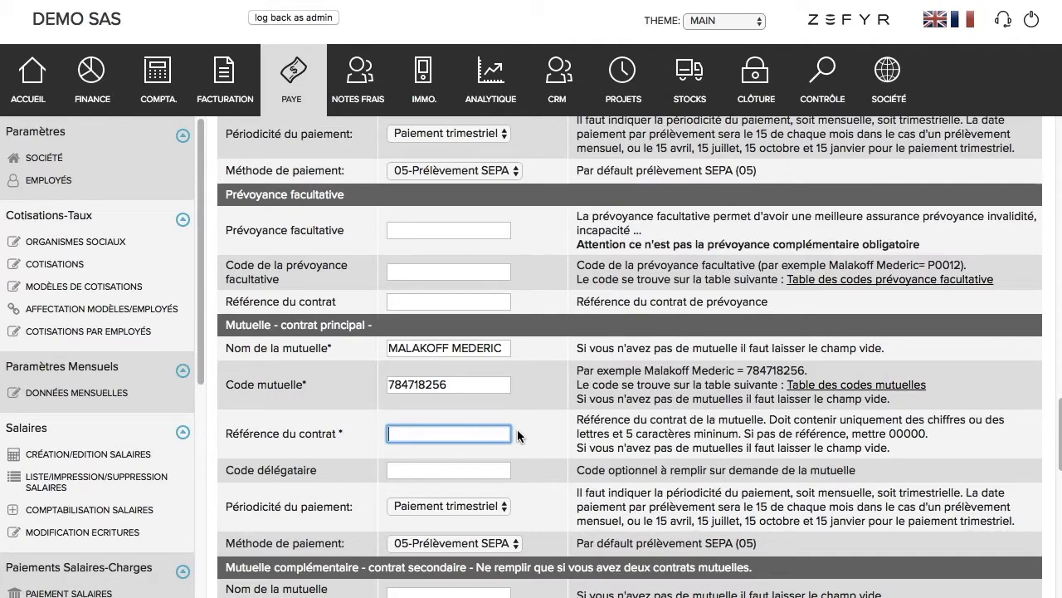
{"action": "key", "text": "super+v"}
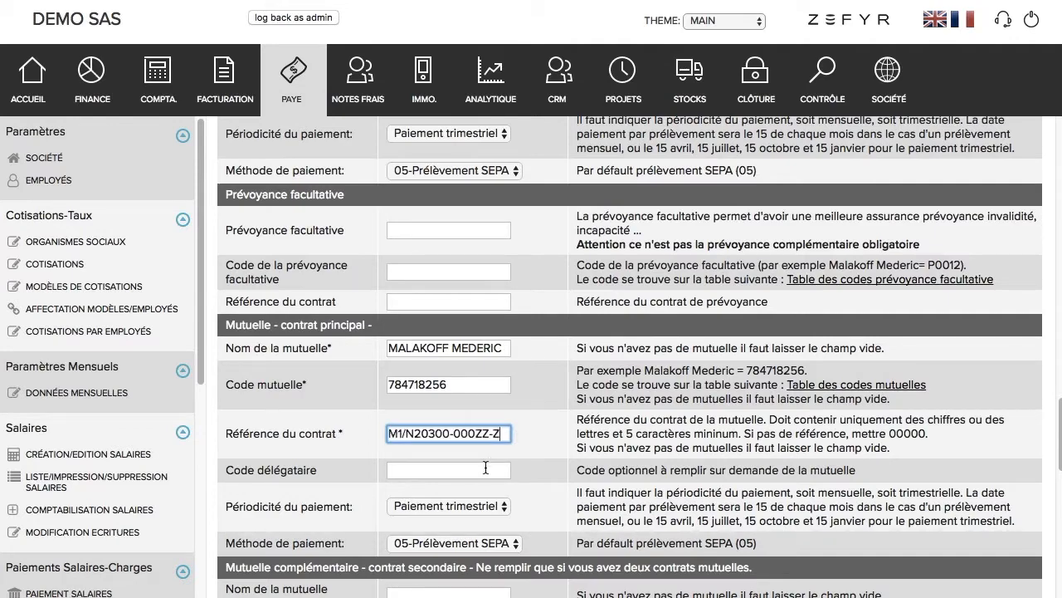
{"action": "key", "text": "super+Tab"}
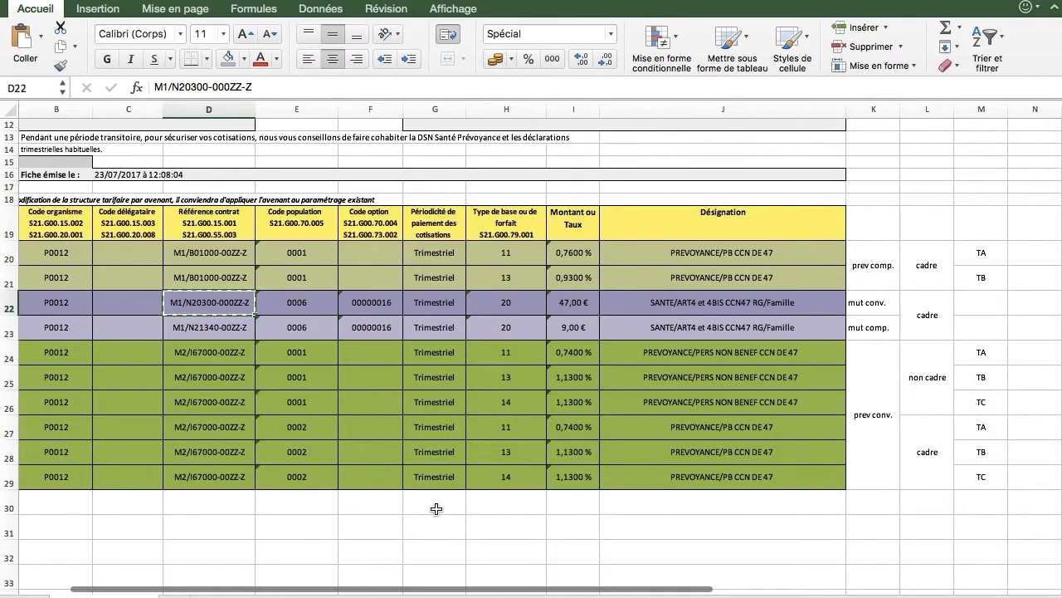
{"action": "left_click", "coordinate": [385, 305]}
{"action": "key", "text": "super+c"}
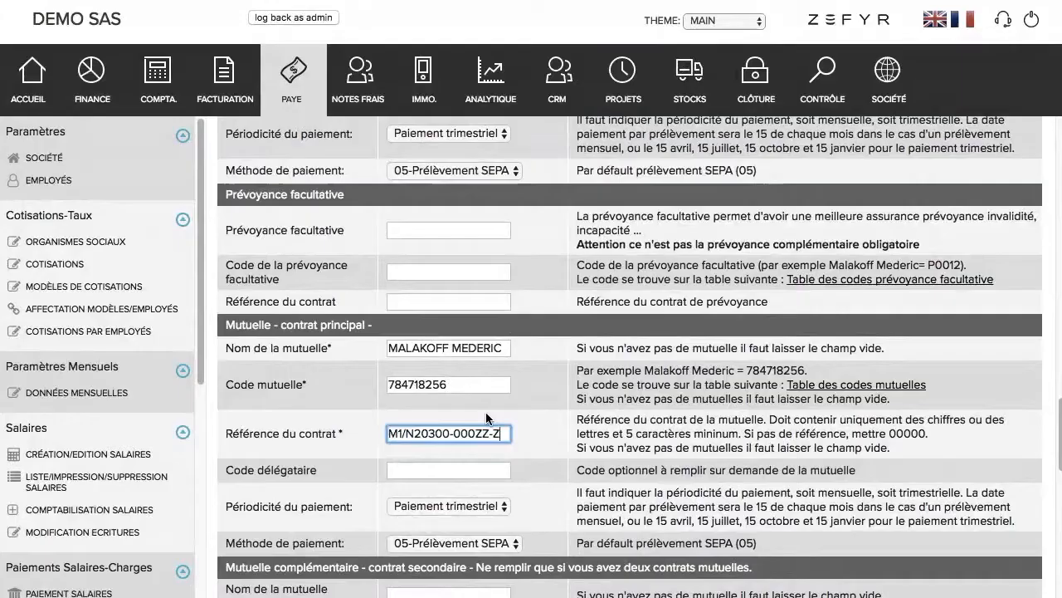
{"action": "key", "text": "super+Tab"}
{"action": "left_click", "coordinate": [458, 476]}
{"action": "key", "text": "super+v"}
{"action": "left_click", "coordinate": [366, 508]}
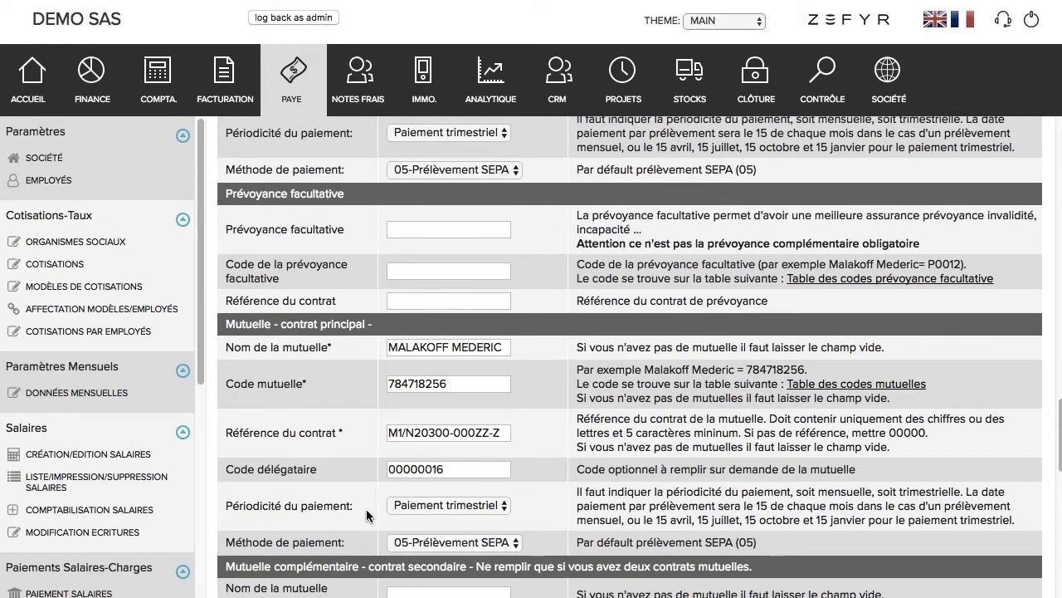
Step: Reuse MALAKOFF MEDERIC and 784718256 as the secondary mutuelle name and code
{"action": "scroll", "coordinate": [366, 514], "scroll_direction": "down", "scroll_amount": 2}
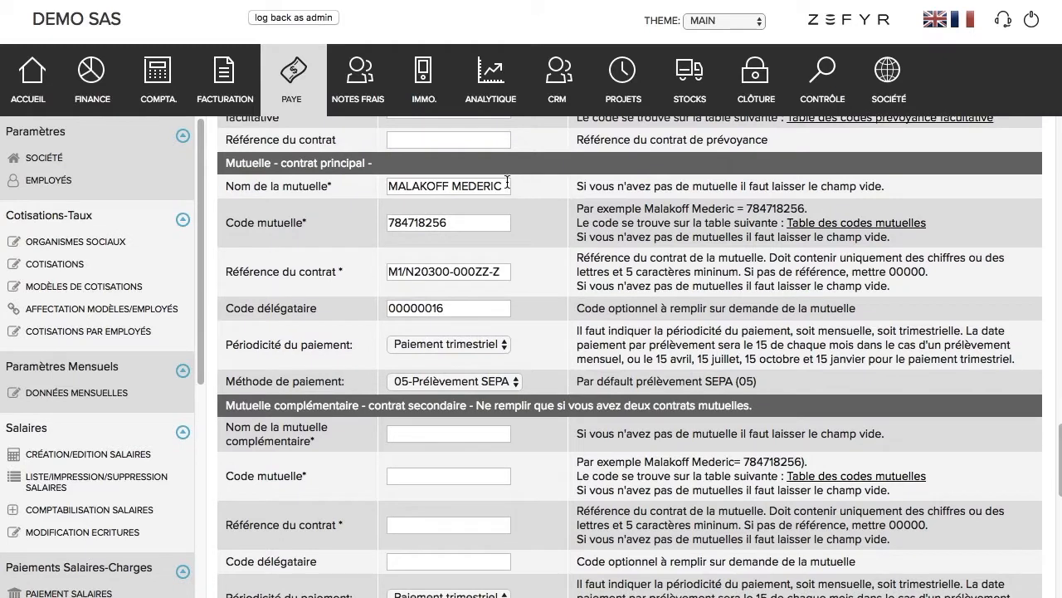
{"action": "left_click_drag", "start_coordinate": [507, 183], "coordinate": [367, 174]}
{"action": "left_click", "coordinate": [435, 433]}
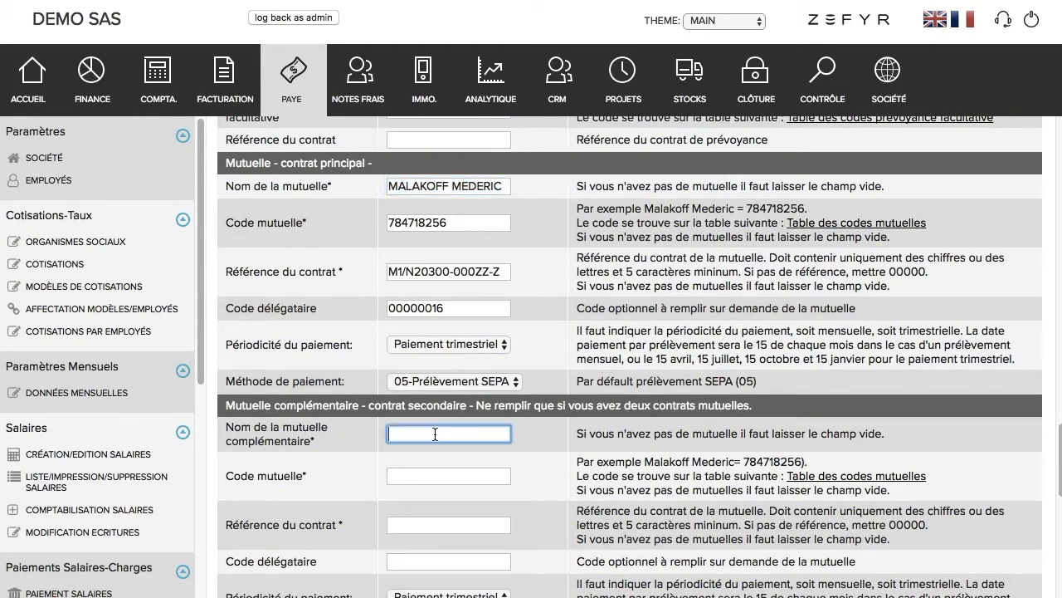
{"action": "key", "text": "super+v"}
{"action": "left_click_drag", "start_coordinate": [461, 232], "coordinate": [356, 234]}
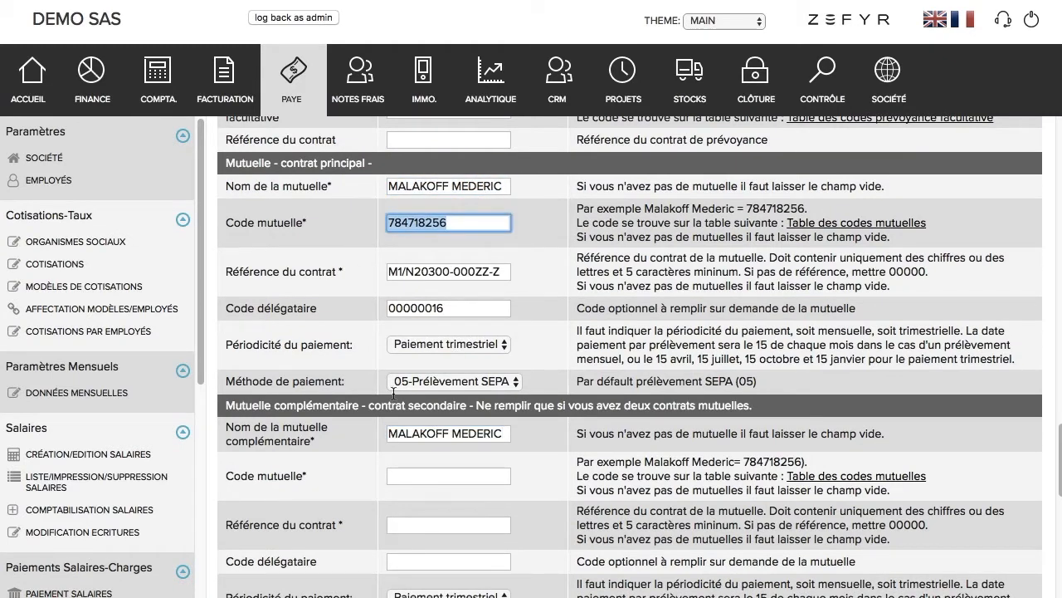
{"action": "left_click", "coordinate": [406, 471]}
{"action": "key", "text": "super+v"}
Step: Give the secondary mutuelle reference M1/N21340-00ZZ-Z from cell D23 and délégataire code 00000016
{"action": "key", "text": "super+Tab"}
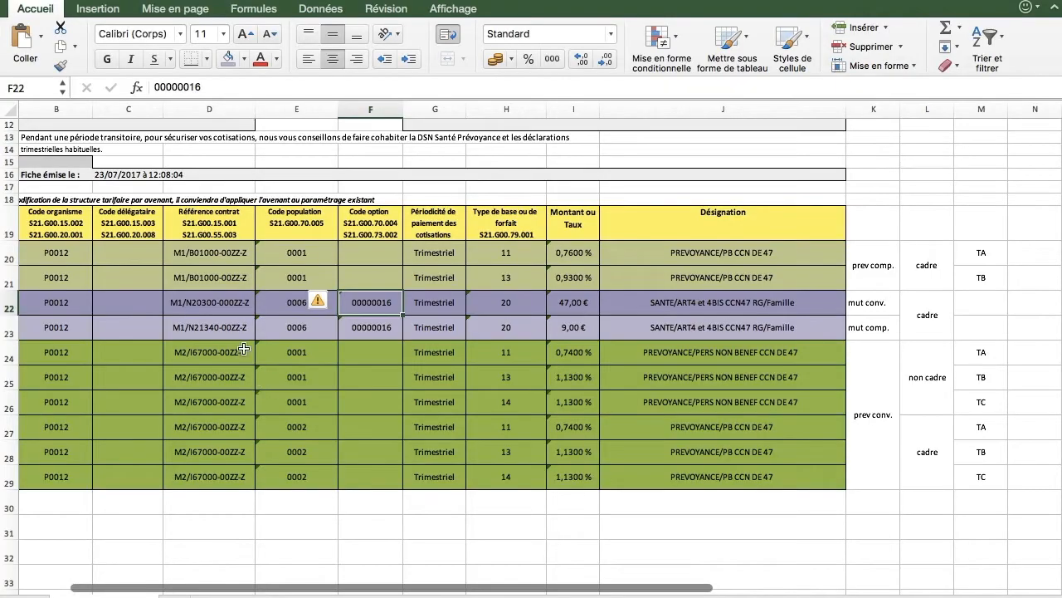
{"action": "left_click", "coordinate": [239, 331]}
{"action": "key", "text": "super+c"}
{"action": "key", "text": "super+Tab"}
{"action": "left_click", "coordinate": [431, 526]}
{"action": "key", "text": "super+v"}
{"action": "left_click_drag", "start_coordinate": [451, 309], "coordinate": [375, 312]}
{"action": "key", "text": "super+c"}
{"action": "left_click", "coordinate": [438, 560]}
{"action": "key", "text": "super+v"}
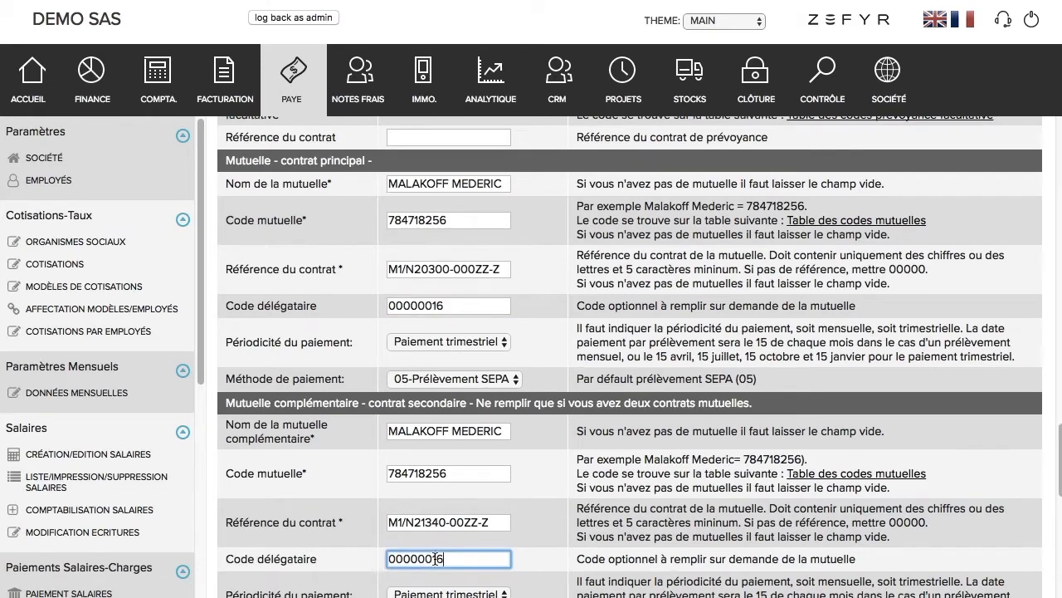
{"action": "scroll", "coordinate": [438, 560], "scroll_direction": "down", "scroll_amount": 2}
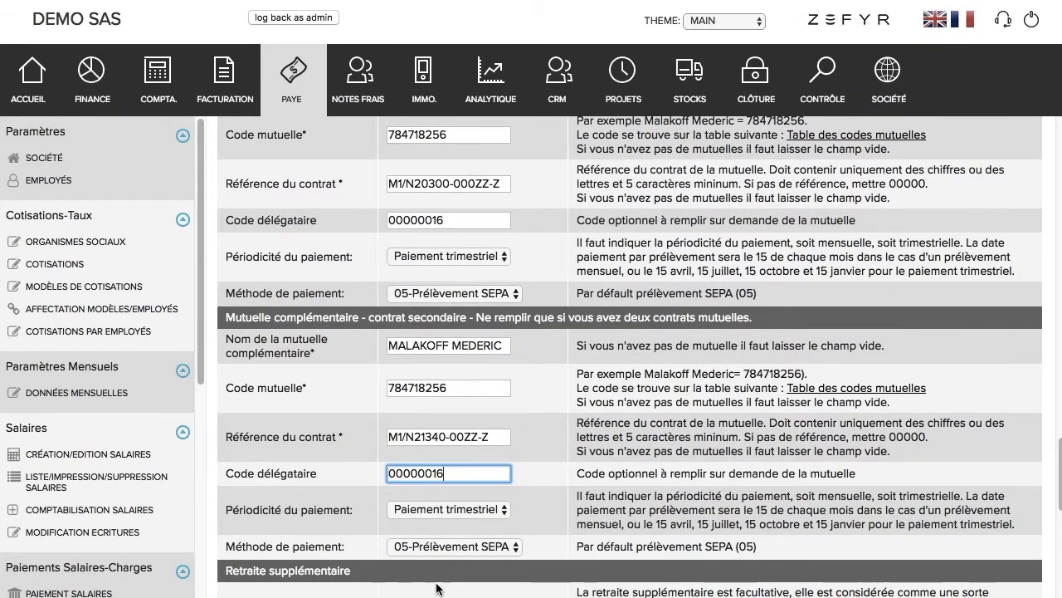
{"action": "scroll", "coordinate": [743, 401], "scroll_direction": "down", "scroll_amount": 5}
{"action": "scroll", "coordinate": [743, 400], "scroll_direction": "down", "scroll_amount": 10}
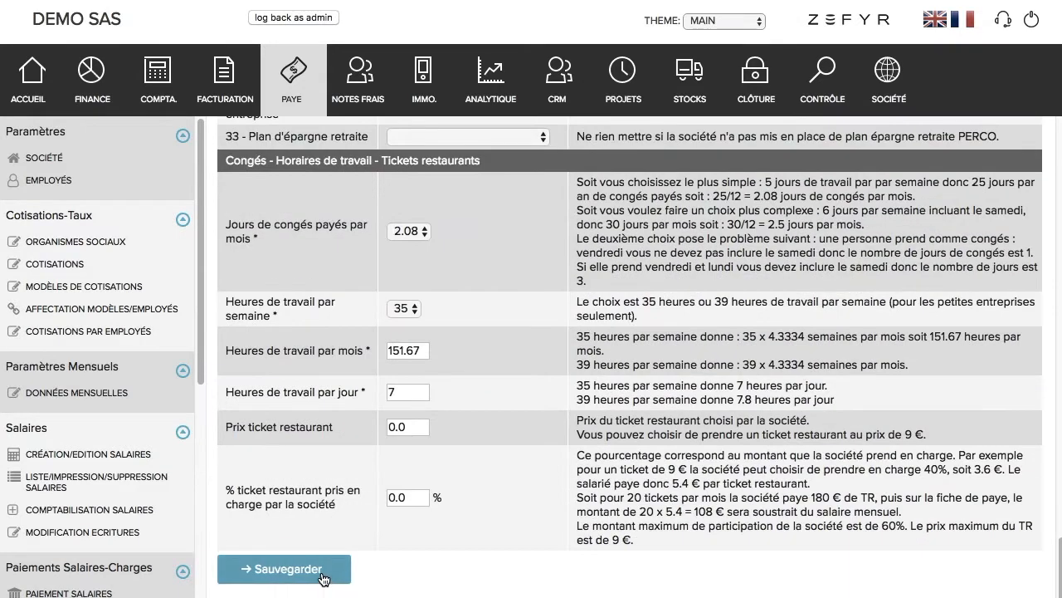
Step: Save the mutuelle settings, then open the first employee's record down to its code fields
{"action": "left_click", "coordinate": [323, 572]}
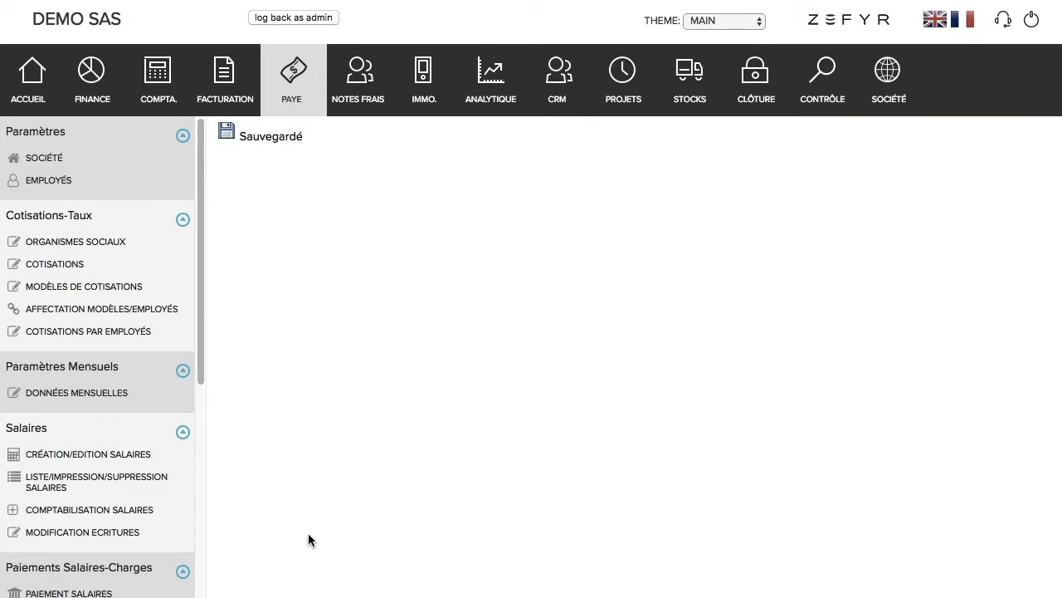
{"action": "left_click", "coordinate": [67, 190]}
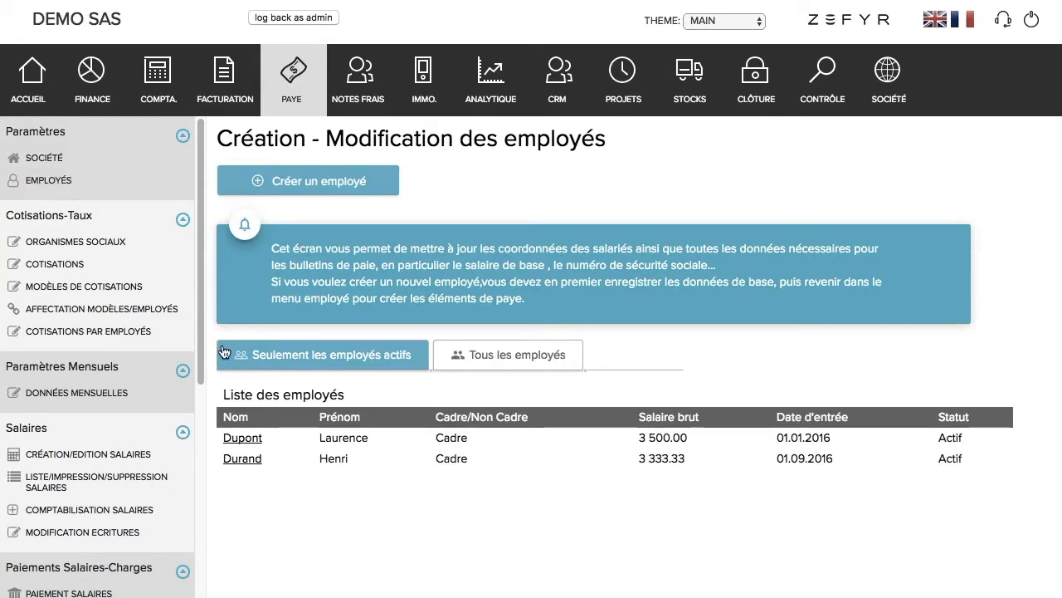
{"action": "left_click", "coordinate": [257, 442]}
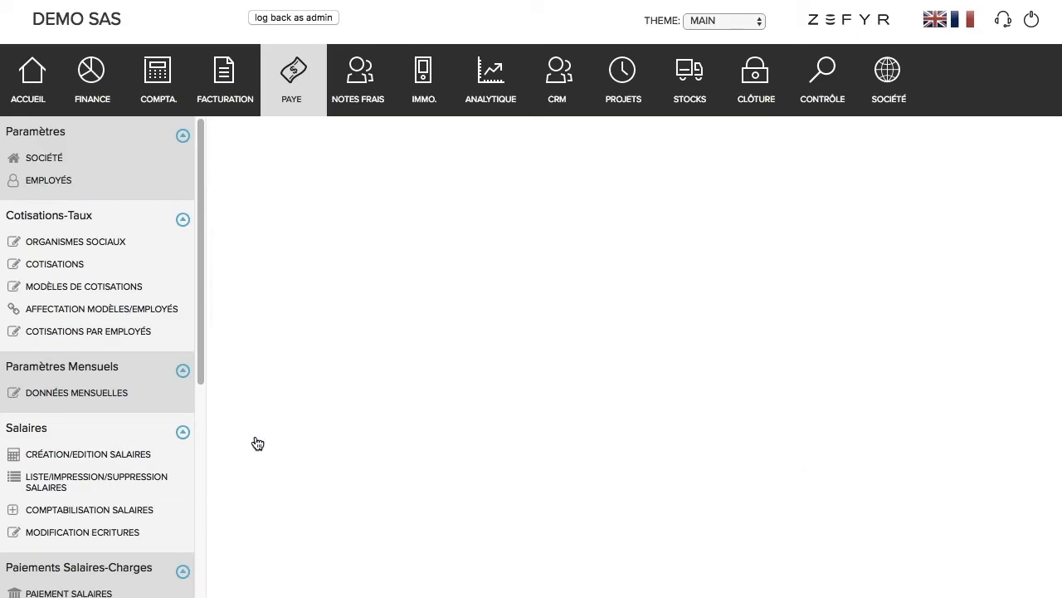
{"action": "scroll", "coordinate": [425, 466], "scroll_direction": "down", "scroll_amount": 3}
{"action": "scroll", "coordinate": [425, 466], "scroll_direction": "down", "scroll_amount": 20}
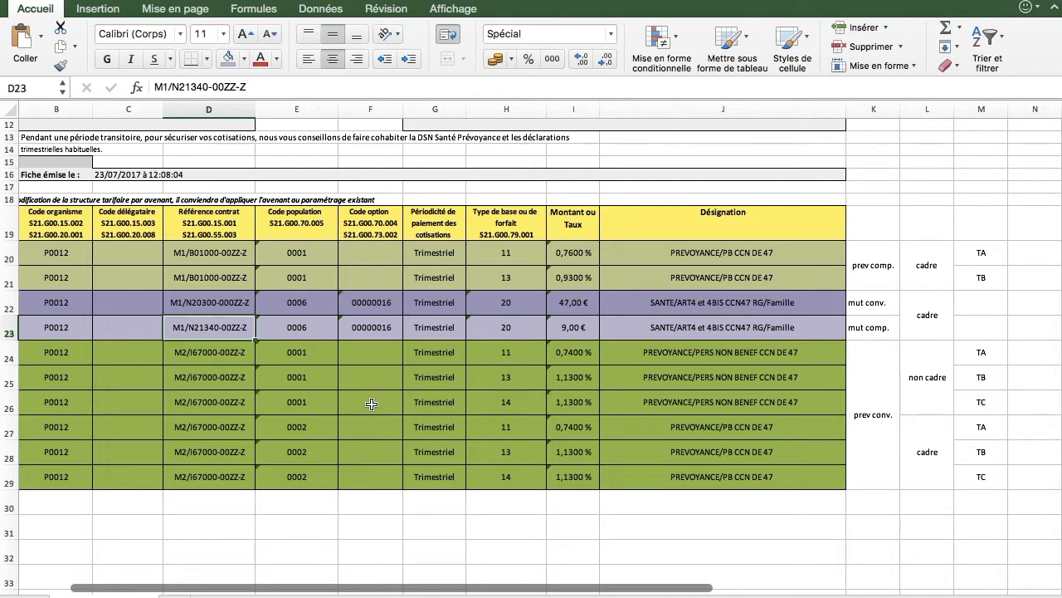
Step: Enter prévoyance population codes 0002 and 0001 and mutuelle population codes 0006 for the first employee
{"action": "left_click", "coordinate": [317, 426]}
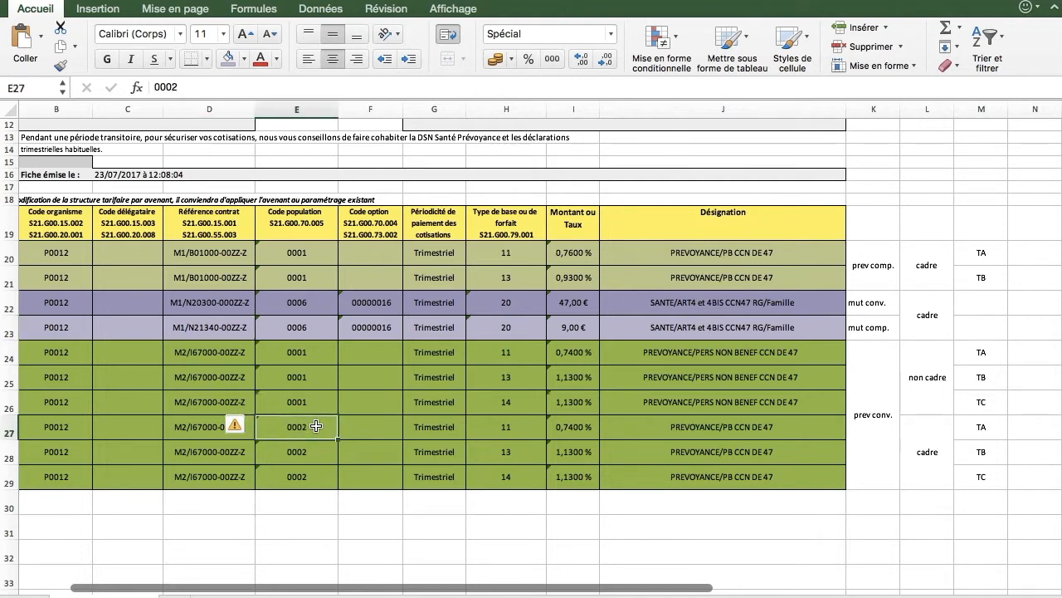
{"action": "key", "text": "super+c"}
{"action": "key", "text": "super+Tab"}
{"action": "left_click", "coordinate": [467, 284]}
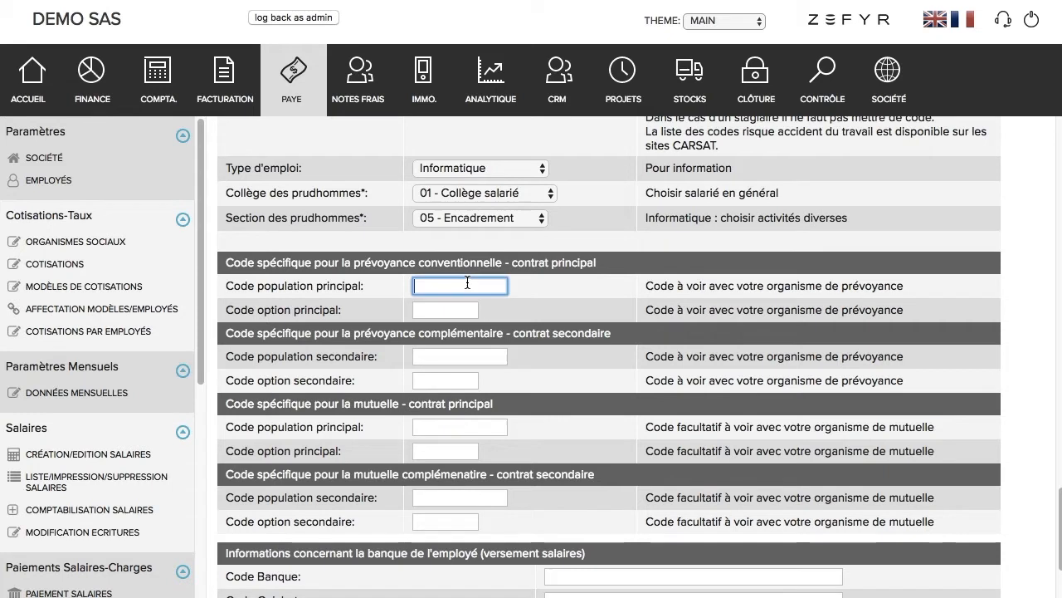
{"action": "key", "text": "super+v"}
{"action": "left_click", "coordinate": [451, 353]}
{"action": "type", "text": "0001"}
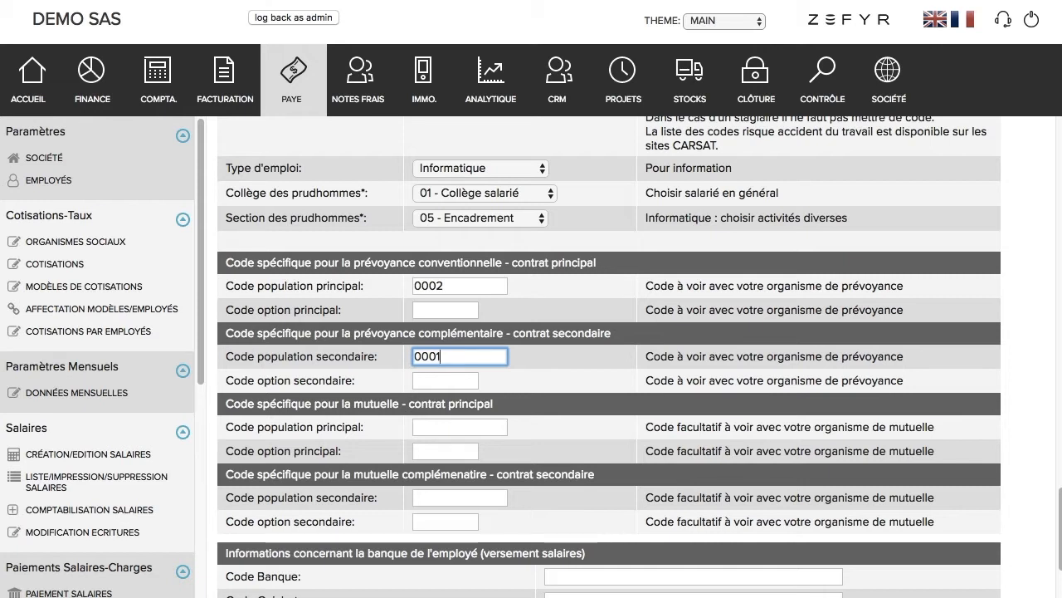
{"action": "left_click", "coordinate": [459, 425]}
{"action": "type", "text": "0006"}
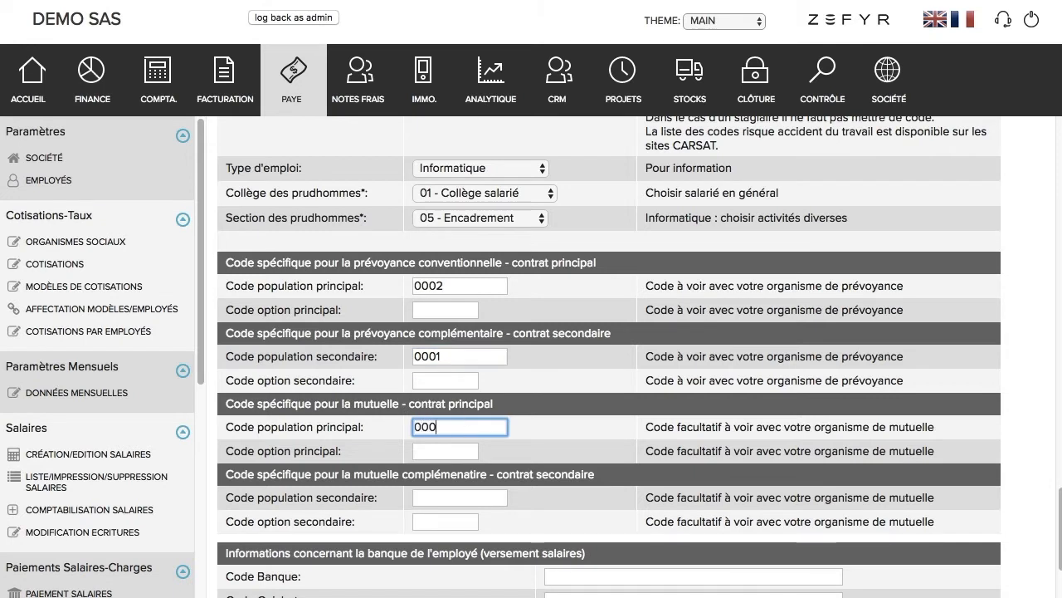
{"action": "left_click", "coordinate": [434, 496]}
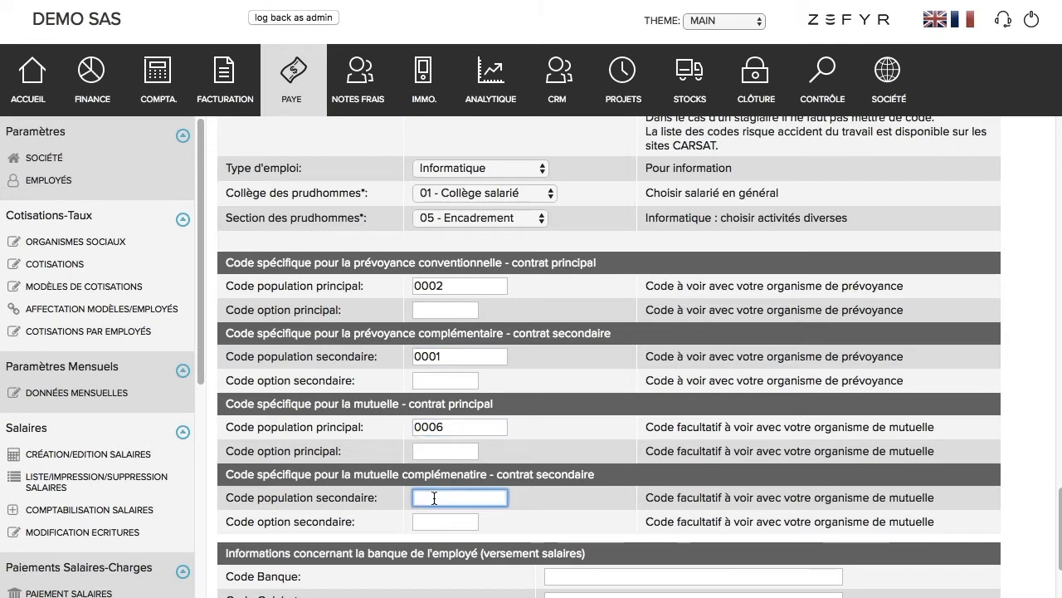
{"action": "type", "text": "000"}
{"action": "left_click", "coordinate": [377, 531]}
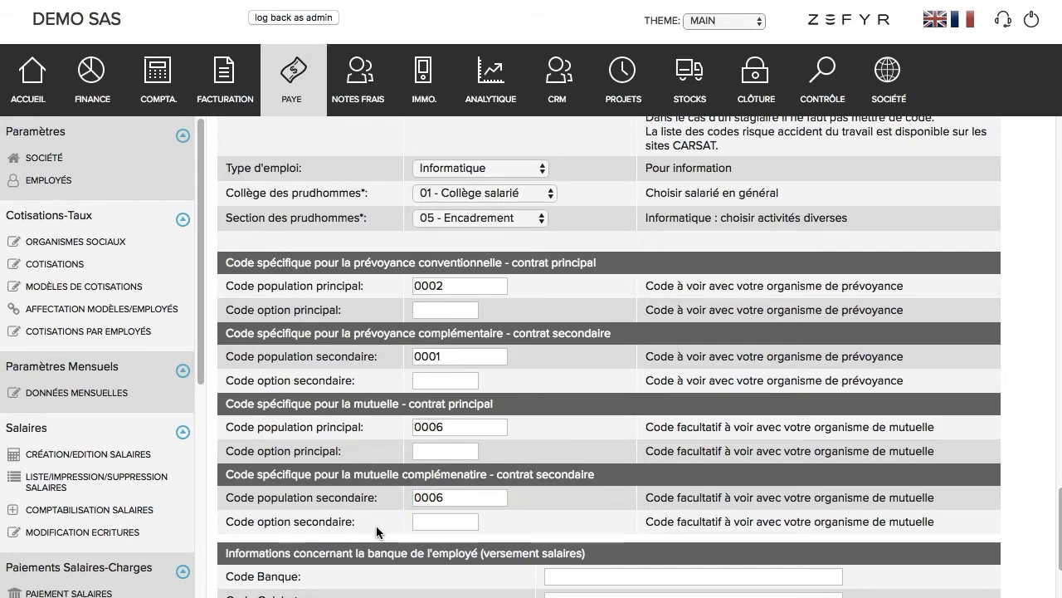
Step: Paste option code 00000016 into both mutuelle option fields and save the employee
{"action": "key", "text": "super+Tab"}
{"action": "left_click", "coordinate": [378, 302]}
{"action": "key", "text": "super+c"}
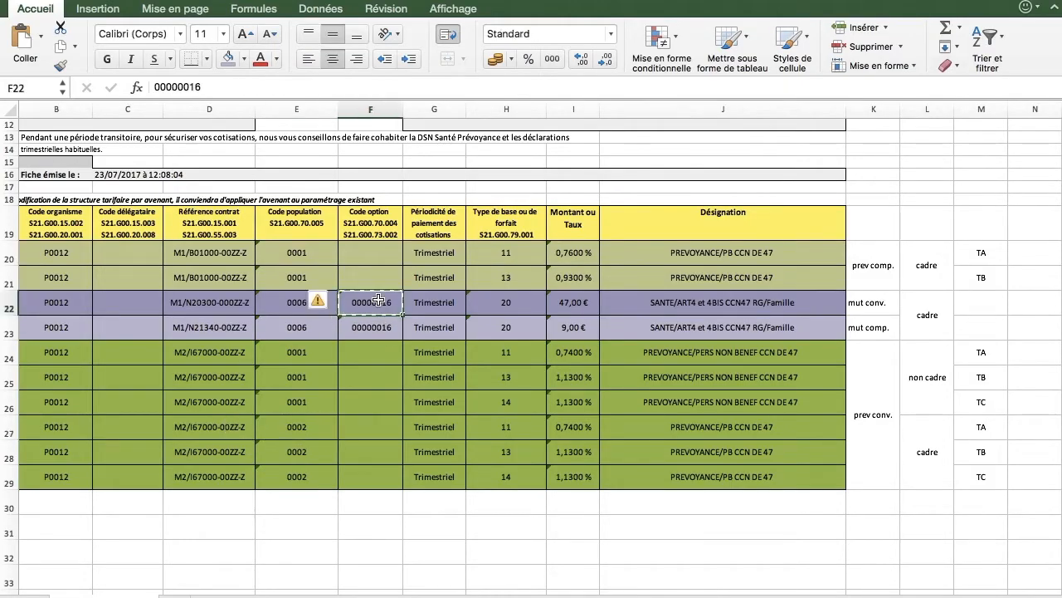
{"action": "key", "text": "super+Tab"}
{"action": "left_click", "coordinate": [444, 348]}
{"action": "key", "text": "super+v"}
{"action": "left_click", "coordinate": [429, 420]}
{"action": "key", "text": "super+v"}
{"action": "scroll", "coordinate": [428, 472], "scroll_direction": "down", "scroll_amount": 3}
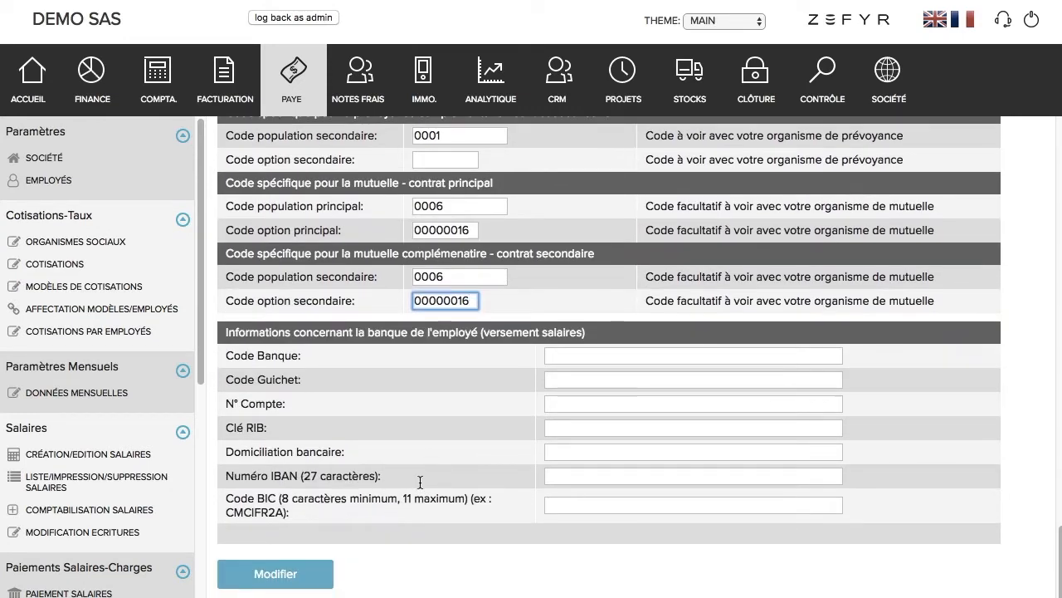
{"action": "left_click", "coordinate": [309, 572]}
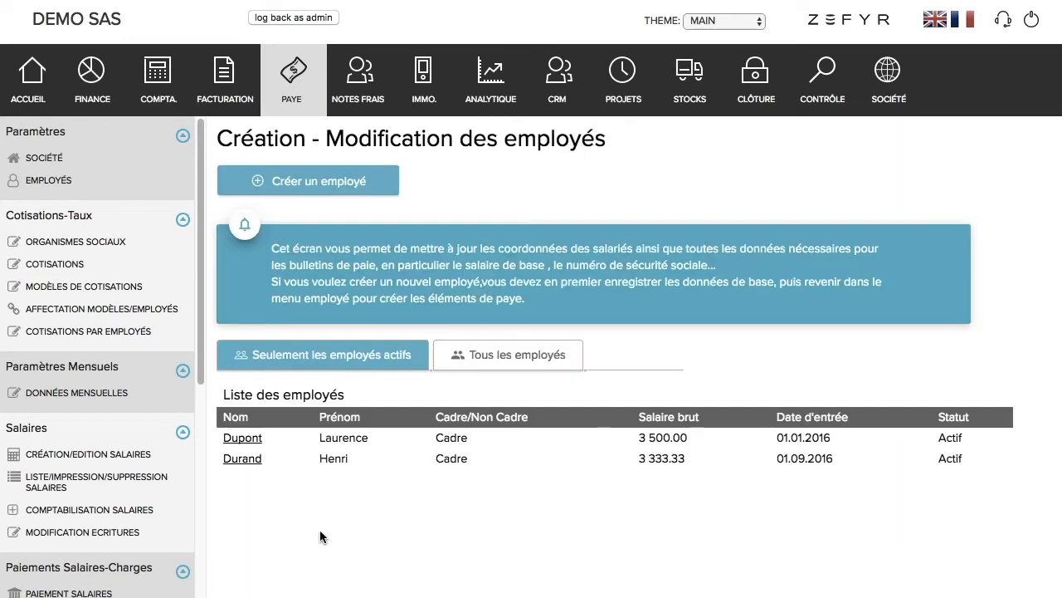
Step: Open the second employee and enter population codes 0002, 0001, 0006 and 0006
{"action": "left_click", "coordinate": [254, 463]}
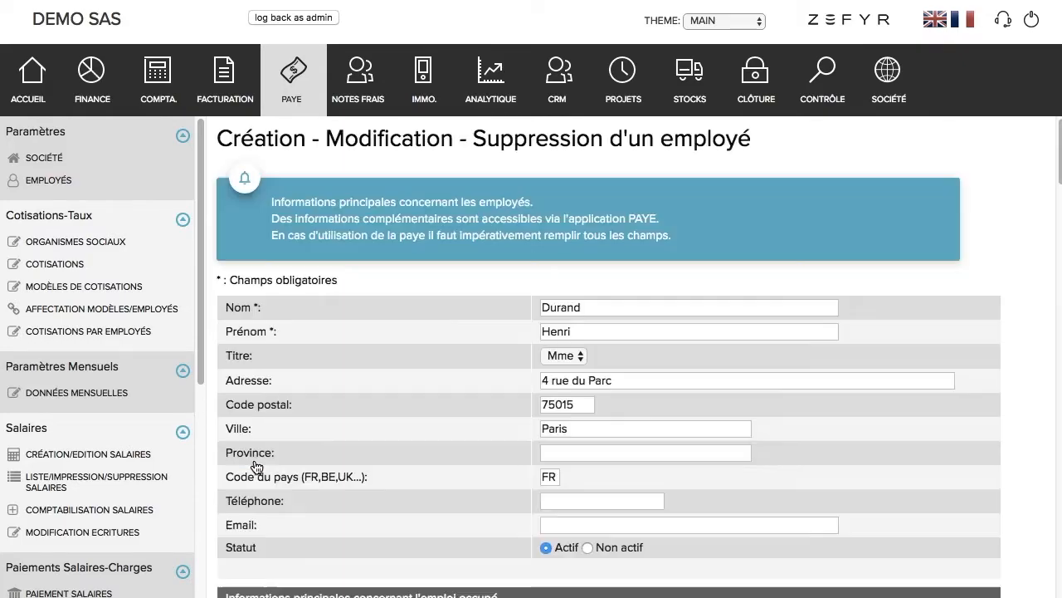
{"action": "scroll", "coordinate": [337, 444], "scroll_direction": "down", "scroll_amount": 15}
{"action": "scroll", "coordinate": [337, 448], "scroll_direction": "down", "scroll_amount": 3}
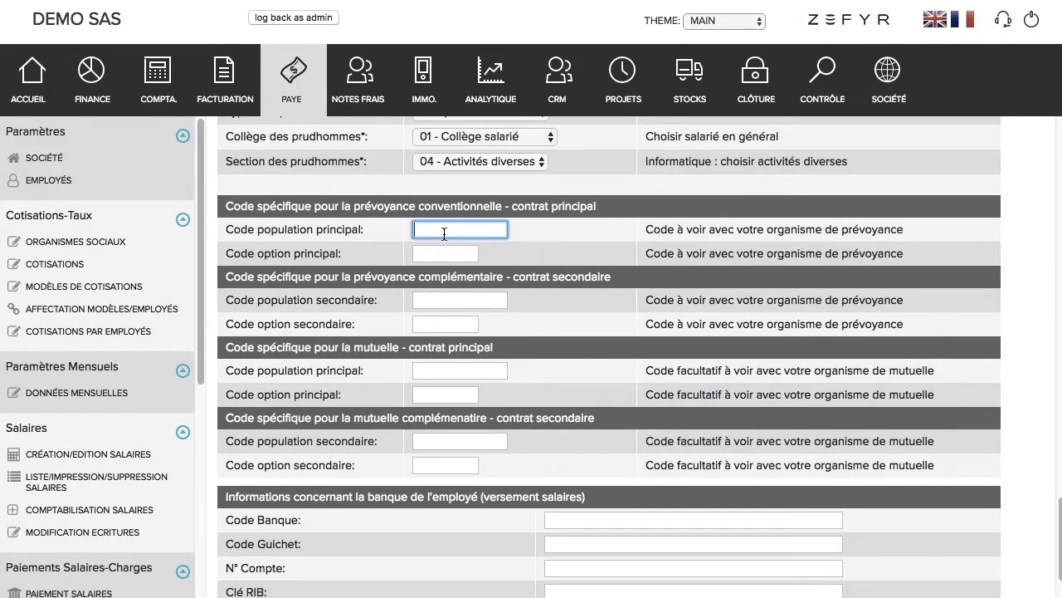
{"action": "key", "text": "super+Tab"}
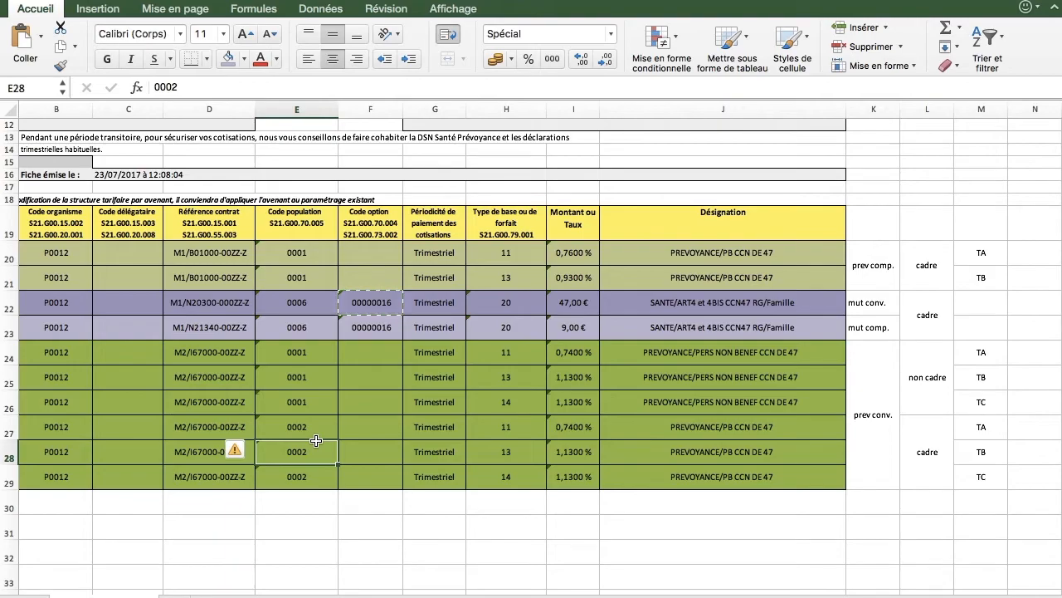
{"action": "key", "text": "super+Tab"}
{"action": "left_click", "coordinate": [417, 228]}
{"action": "type", "text": "0002"}
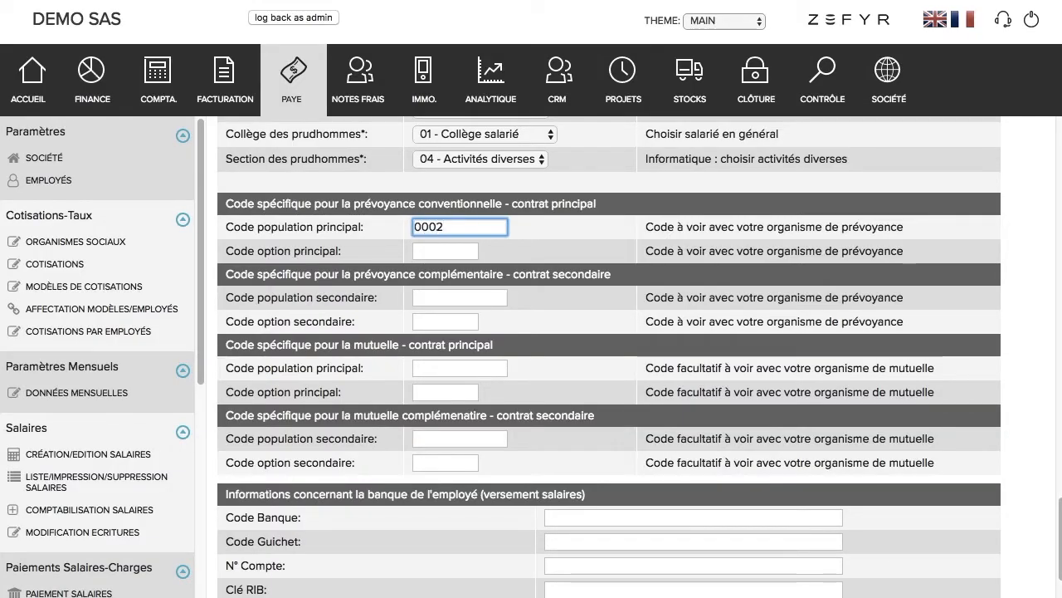
{"action": "left_click", "coordinate": [427, 299]}
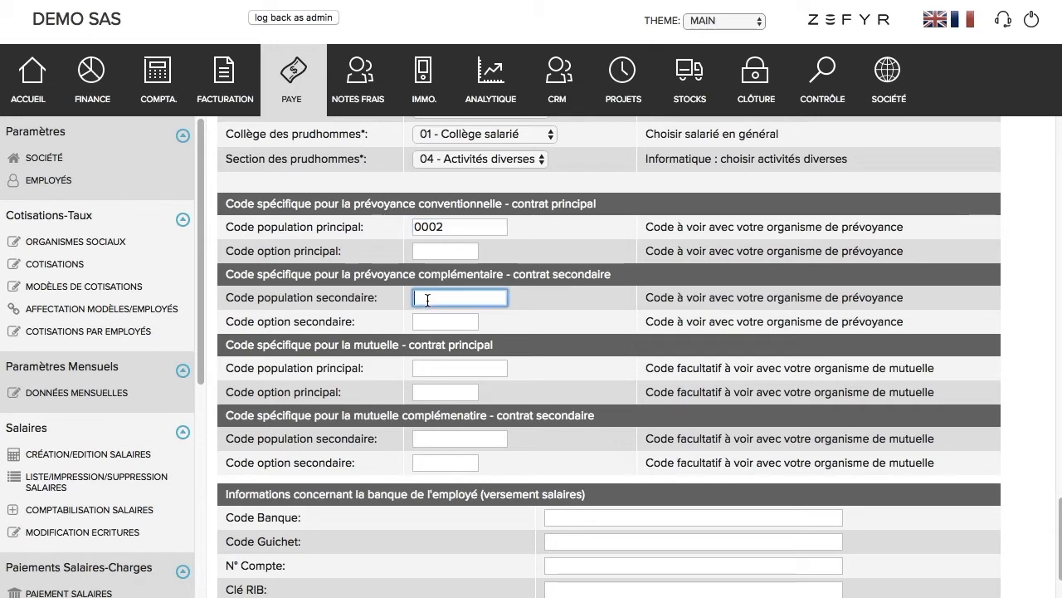
{"action": "type", "text": "0001"}
{"action": "left_click", "coordinate": [427, 372]}
{"action": "type", "text": "0006"}
{"action": "left_click", "coordinate": [430, 438]}
{"action": "type", "text": "0"}
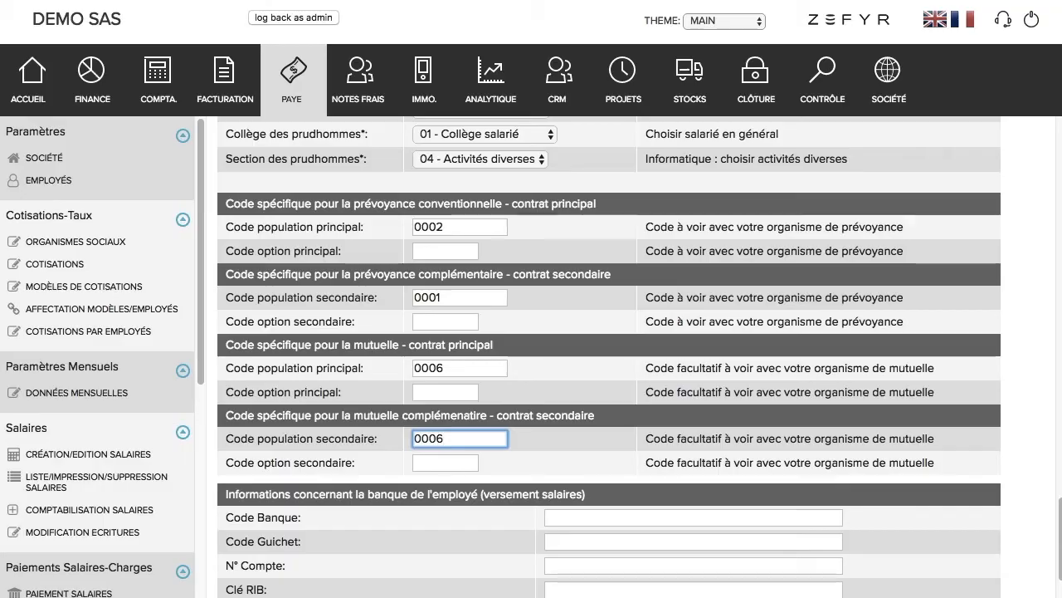
Step: Paste 00000016 into both mutuelle option fields and save the second employee
{"action": "key", "text": "super+Tab"}
{"action": "key", "text": "super+Tab"}
{"action": "key", "text": "super+v"}
{"action": "left_click", "coordinate": [429, 423]}
{"action": "key", "text": "super+v"}
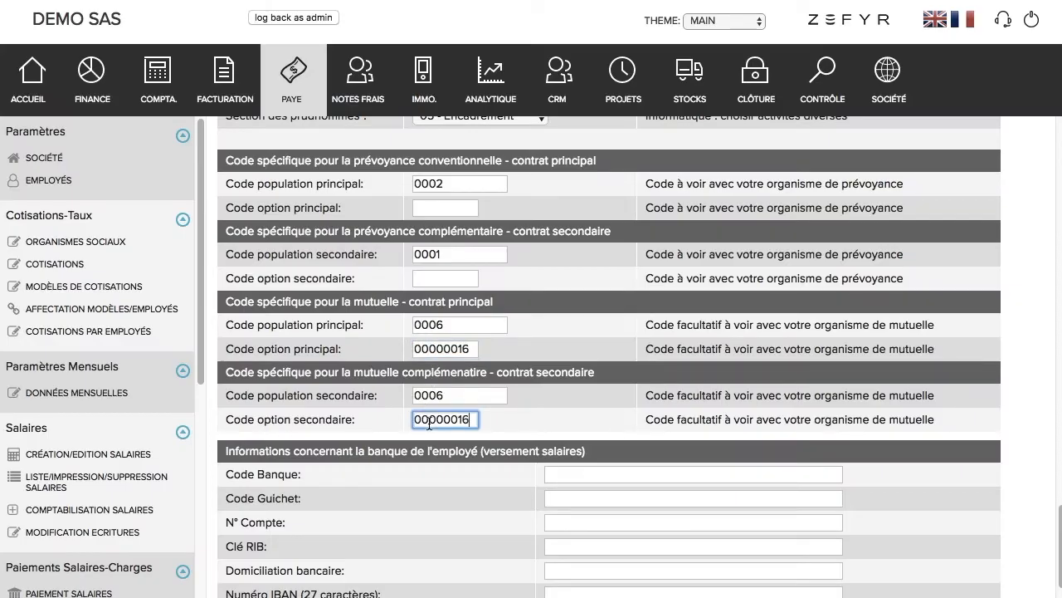
{"action": "scroll", "coordinate": [428, 473], "scroll_direction": "down", "scroll_amount": 3}
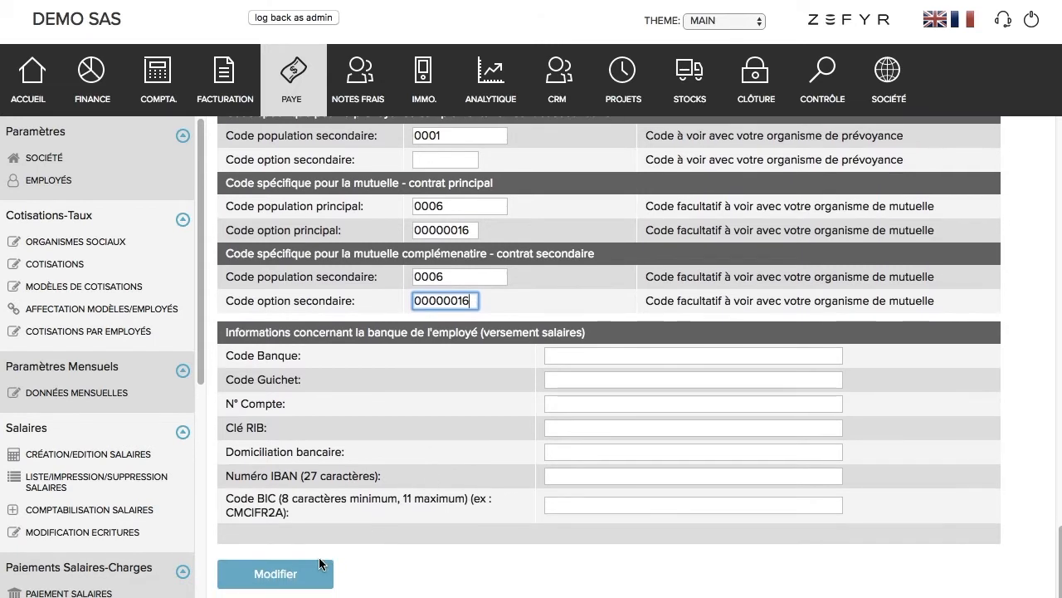
{"action": "left_click", "coordinate": [315, 574]}
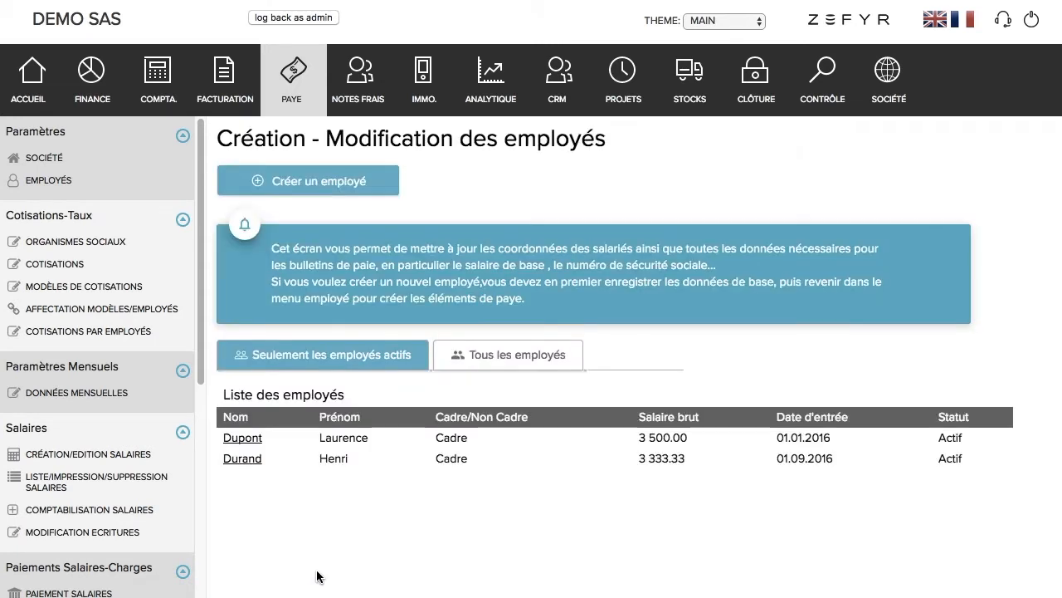
Step: Open the Cadre Présidente cotisation model for editing
{"action": "left_click", "coordinate": [147, 332]}
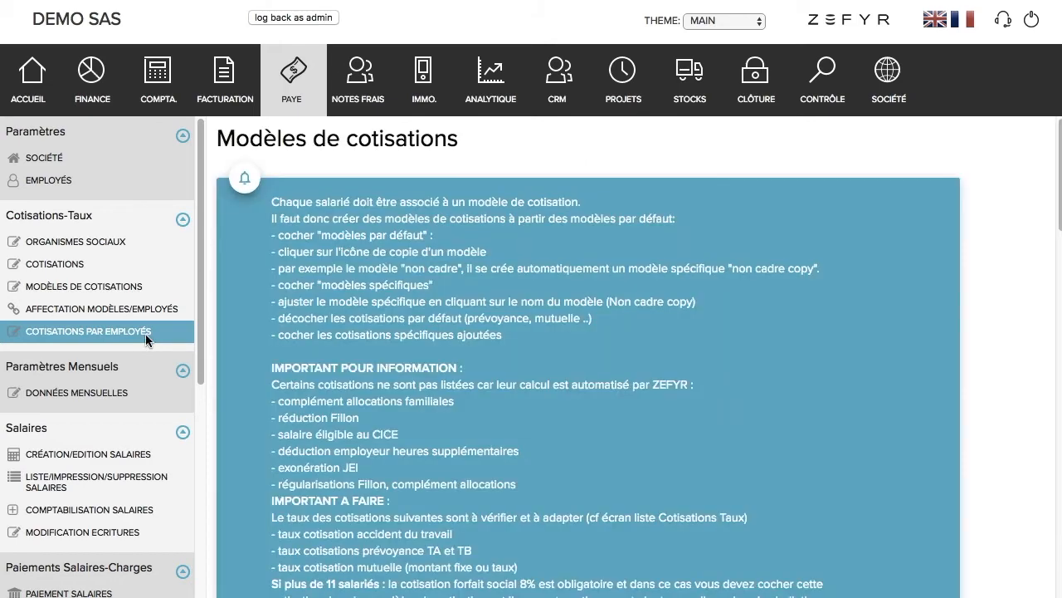
{"action": "scroll", "coordinate": [479, 404], "scroll_direction": "down", "scroll_amount": 5}
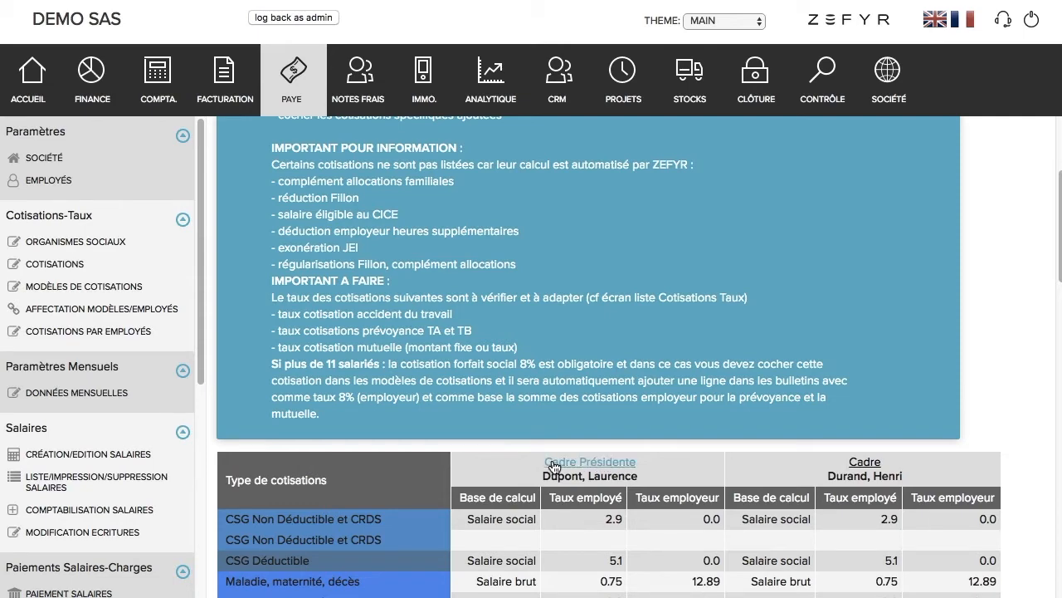
{"action": "left_click", "coordinate": [554, 463]}
{"action": "scroll", "coordinate": [554, 461], "scroll_direction": "down", "scroll_amount": 20}
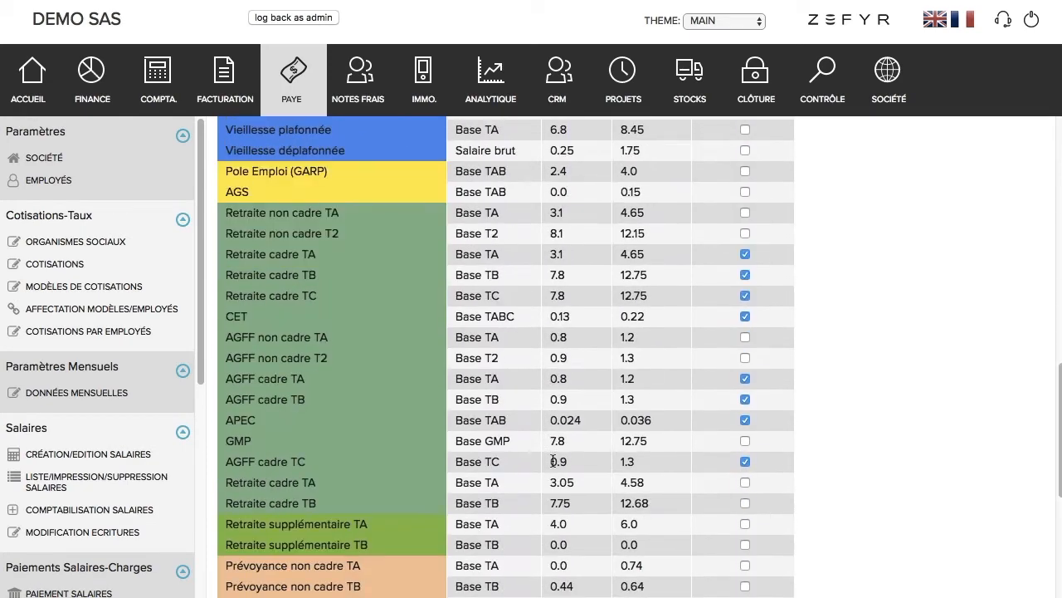
{"action": "scroll", "coordinate": [554, 461], "scroll_direction": "down", "scroll_amount": 5}
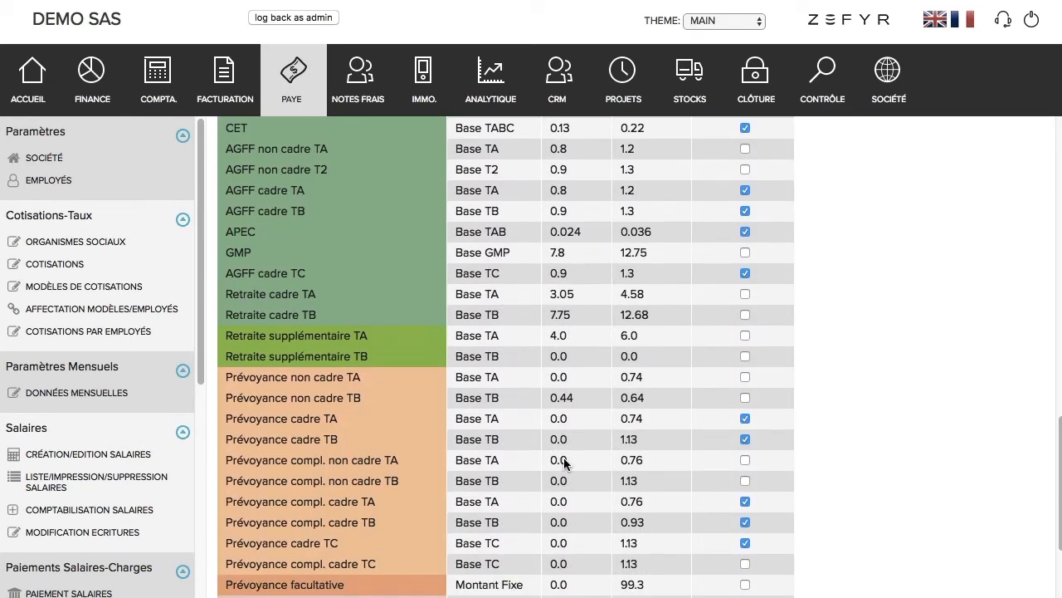
Step: Untick Prévoyance cadre TA, TB, TC and compl. cadre TB, then switch to the Excel sheet
{"action": "left_click", "coordinate": [745, 418]}
{"action": "left_click", "coordinate": [745, 439]}
{"action": "left_click", "coordinate": [745, 522]}
{"action": "left_click", "coordinate": [746, 543]}
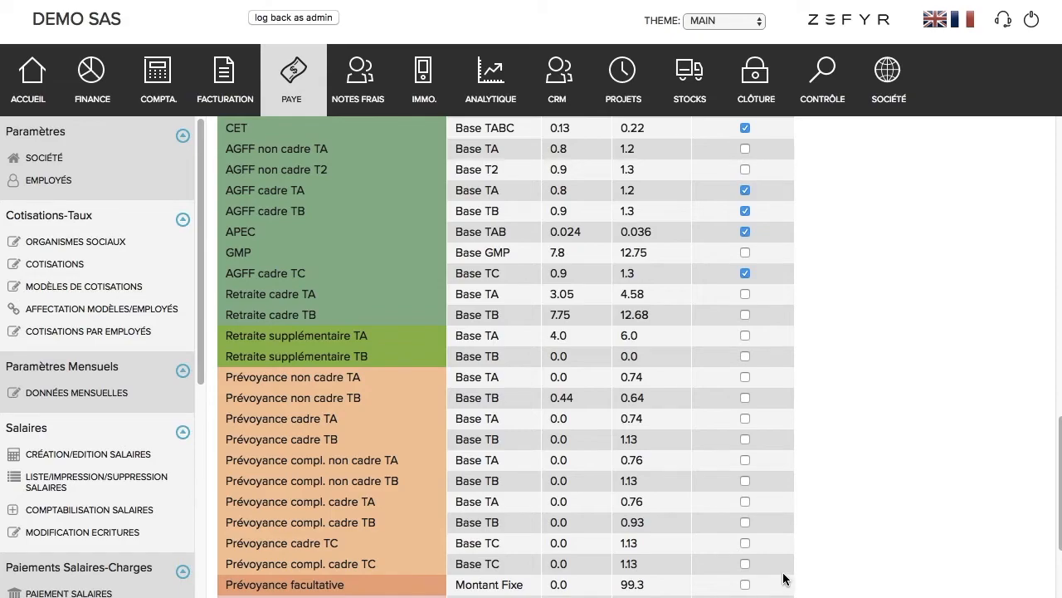
{"action": "left_click", "coordinate": [682, 596]}
Step: Tick Prévoyance cadre TB, TC and Prévoyance compl. cadre TA and TB, then validate the model
{"action": "left_click", "coordinate": [744, 440]}
{"action": "left_click", "coordinate": [745, 543]}
{"action": "left_click", "coordinate": [745, 502]}
{"action": "left_click", "coordinate": [745, 522]}
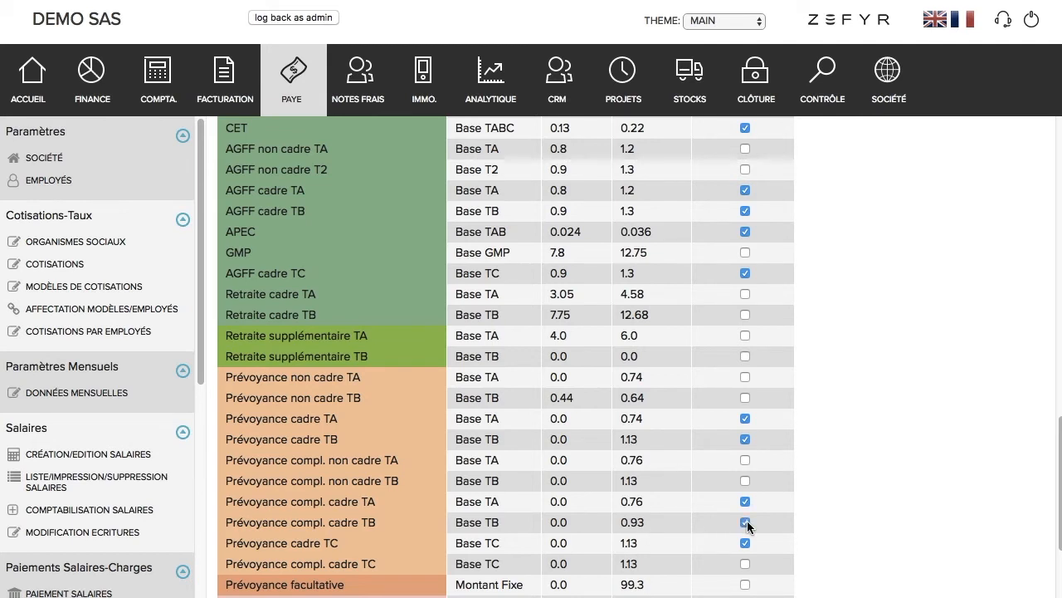
{"action": "scroll", "coordinate": [747, 522], "scroll_direction": "down", "scroll_amount": 5}
{"action": "left_click", "coordinate": [297, 571]}
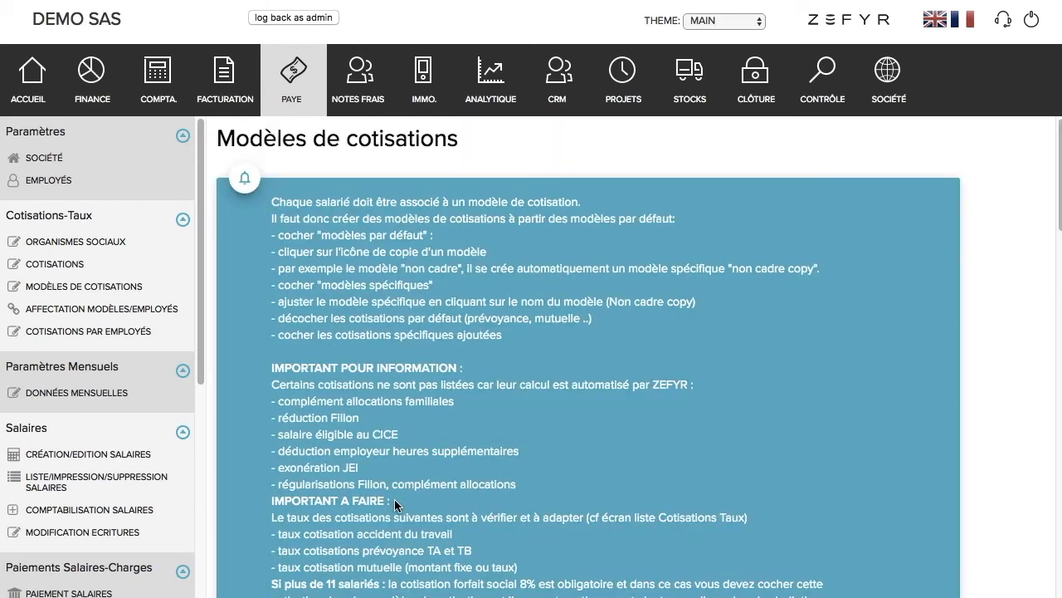
Step: In the Cadre cotisation model, tick Prévoyance cadre TA and validate it
{"action": "scroll", "coordinate": [394, 498], "scroll_direction": "down", "scroll_amount": 10}
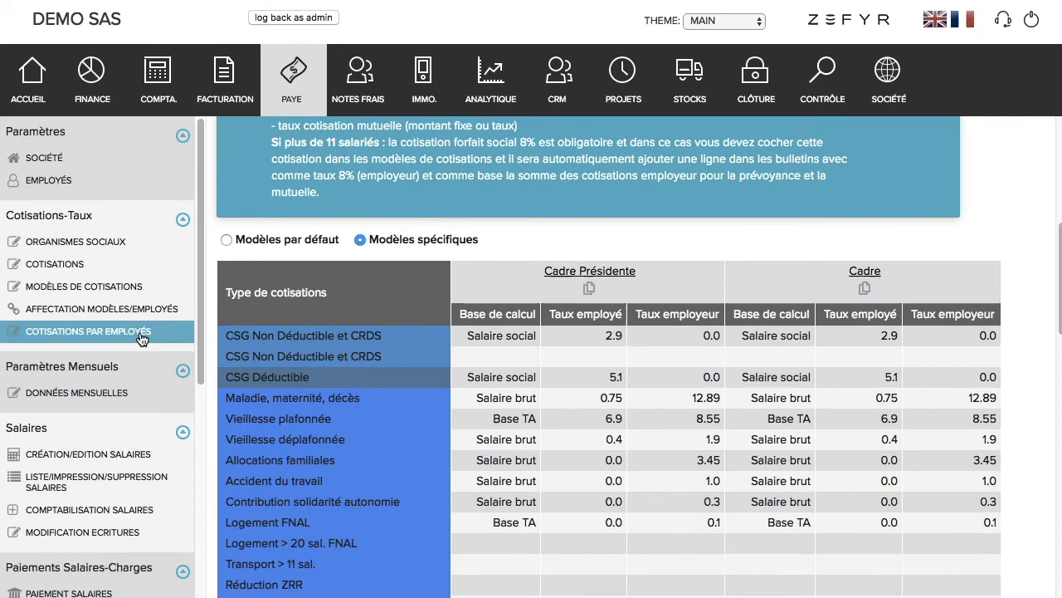
{"action": "left_click", "coordinate": [146, 338]}
{"action": "scroll", "coordinate": [837, 291], "scroll_direction": "down", "scroll_amount": 1}
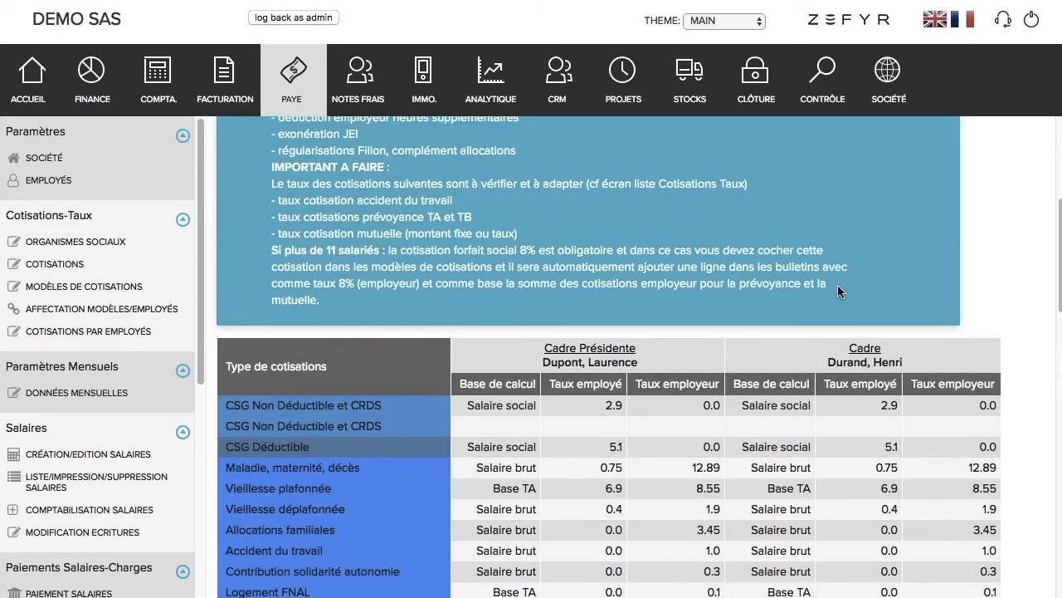
{"action": "left_click", "coordinate": [862, 348]}
{"action": "scroll", "coordinate": [757, 433], "scroll_direction": "down", "scroll_amount": 18}
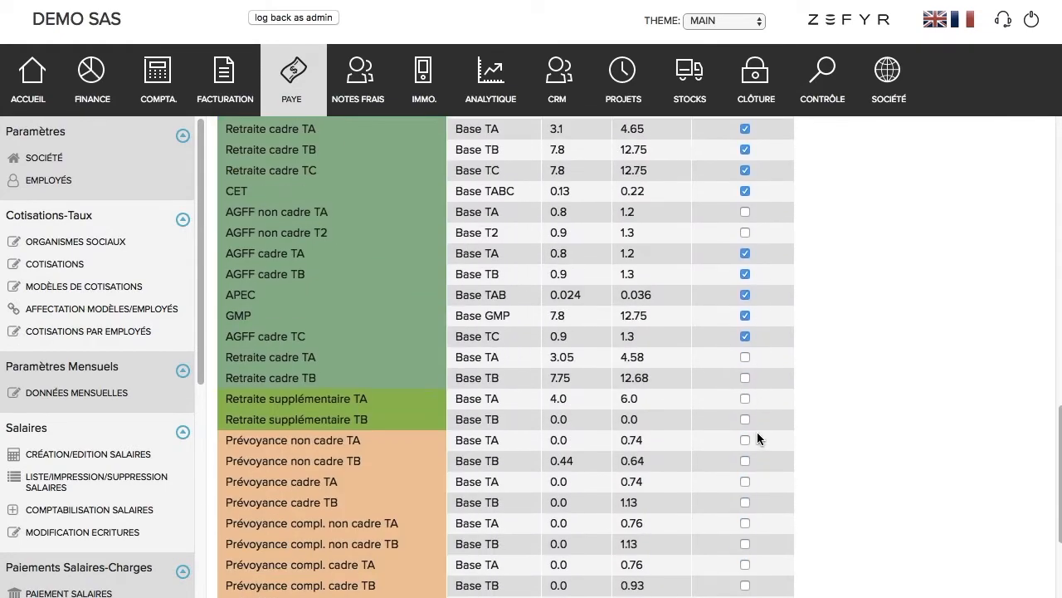
{"action": "scroll", "coordinate": [757, 433], "scroll_direction": "down", "scroll_amount": 4}
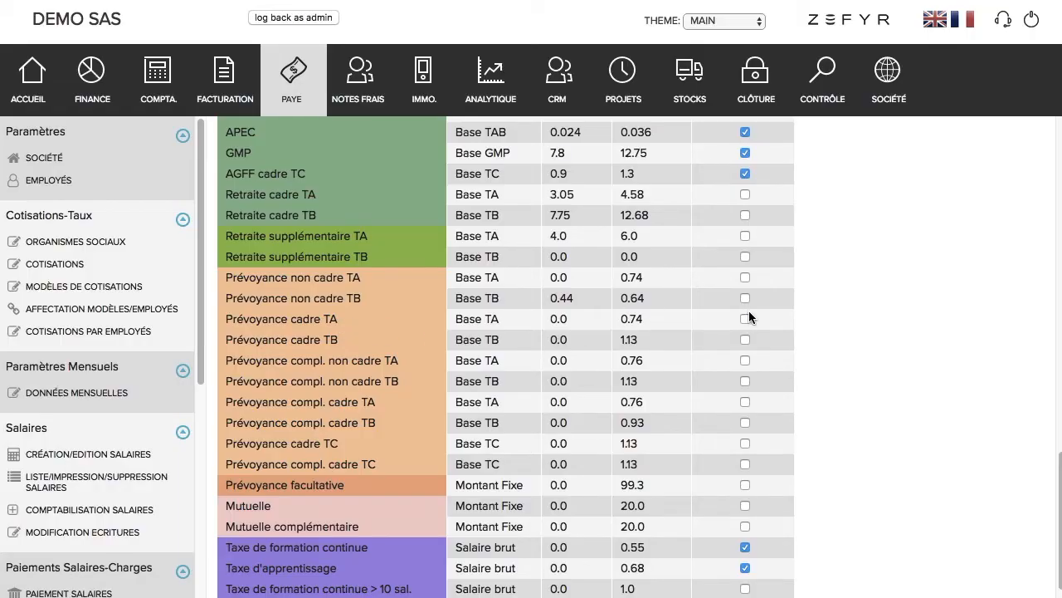
{"action": "left_click", "coordinate": [745, 318]}
{"action": "scroll", "coordinate": [652, 519], "scroll_direction": "down", "scroll_amount": 2}
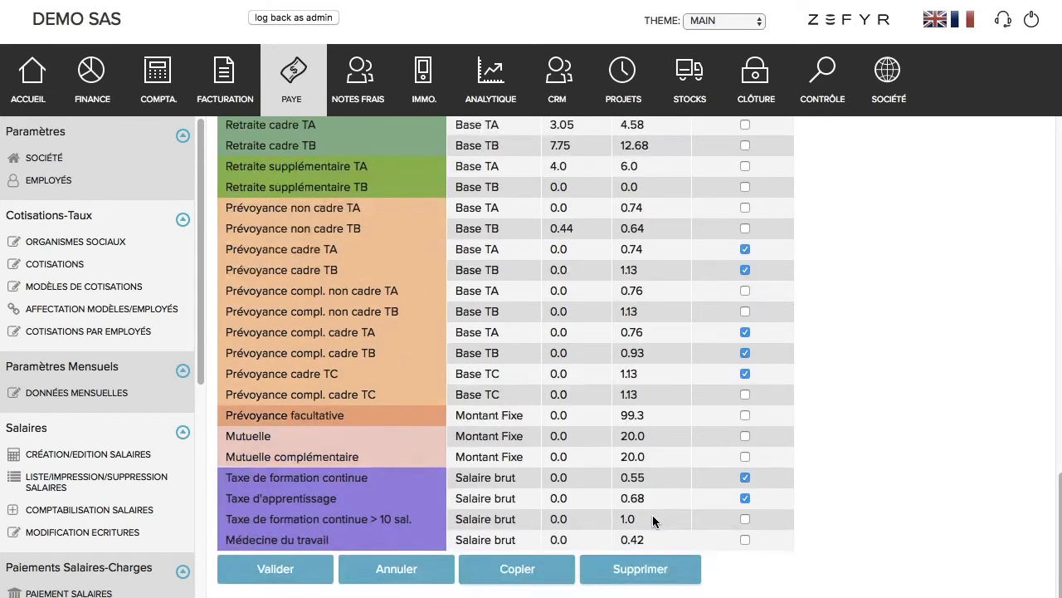
{"action": "left_click", "coordinate": [315, 568]}
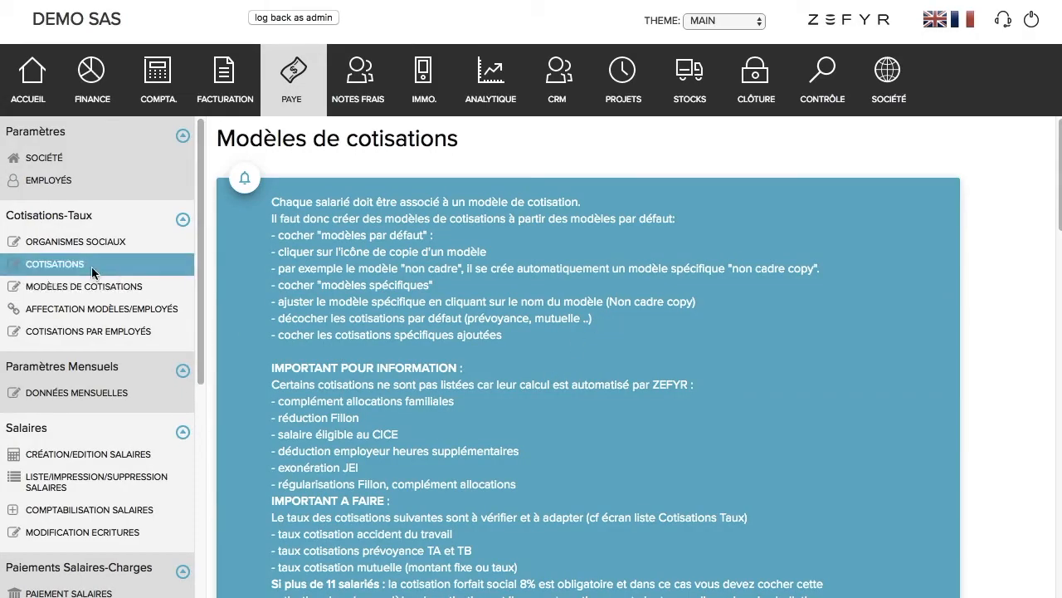
Step: Add a MUTUELLES 'Mutuelle' cotisation with Montant Fixe base, MUTUELLES organisation and employer amount 47
{"action": "left_click", "coordinate": [72, 264]}
{"action": "scroll", "coordinate": [353, 505], "scroll_direction": "down", "scroll_amount": 20}
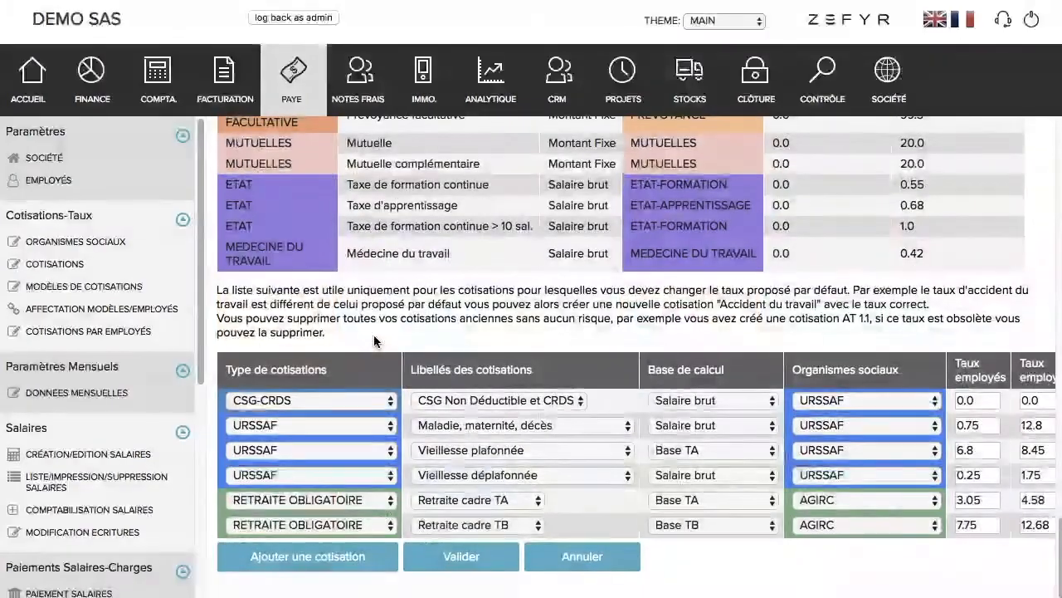
{"action": "left_click", "coordinate": [340, 557]}
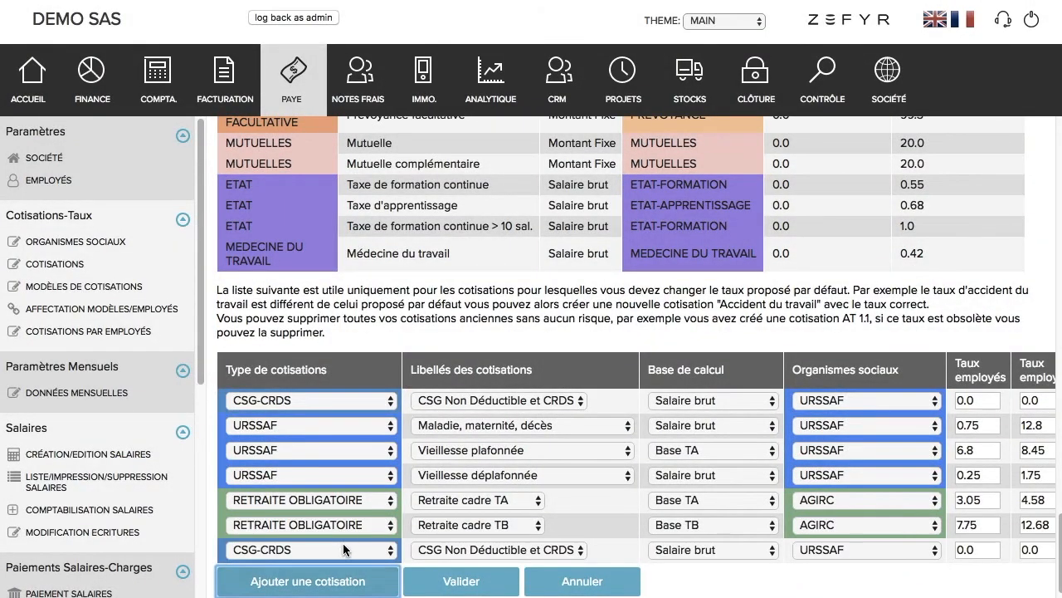
{"action": "left_click", "coordinate": [342, 552]}
{"action": "left_click", "coordinate": [332, 597]}
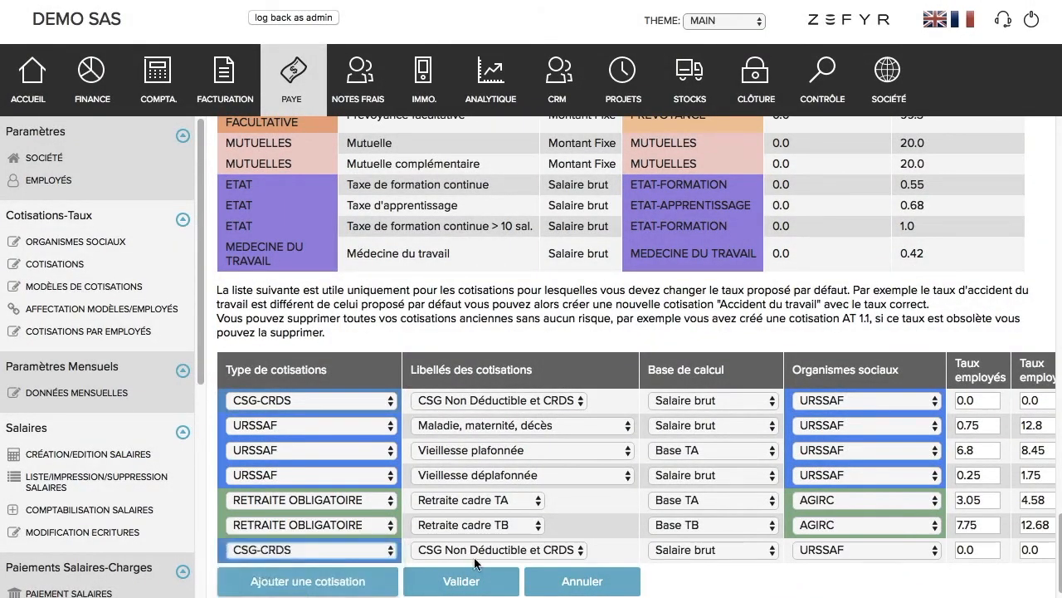
{"action": "left_click", "coordinate": [497, 548]}
{"action": "left_click", "coordinate": [498, 549]}
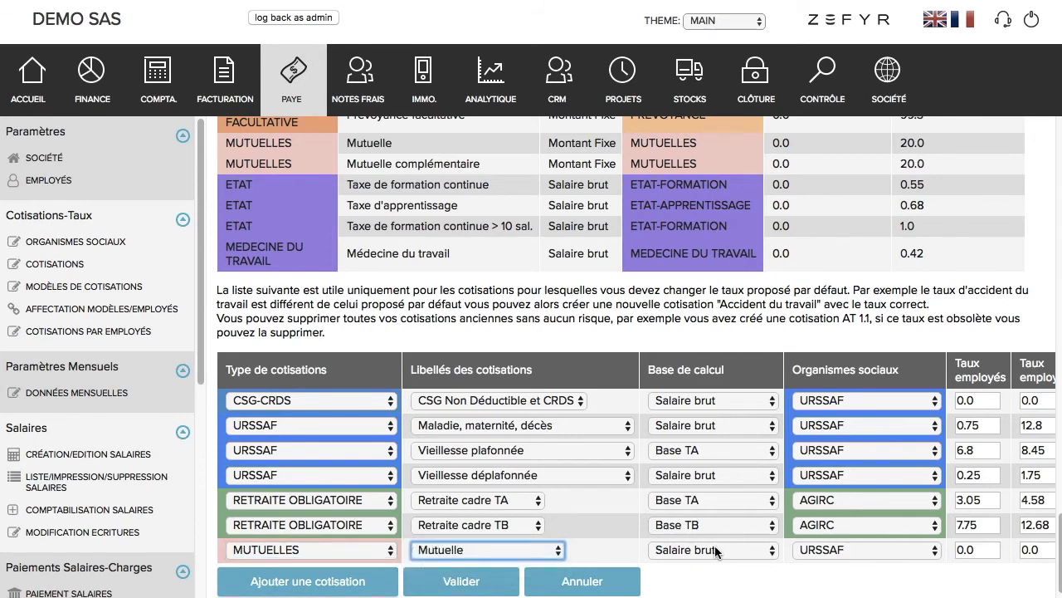
{"action": "left_click", "coordinate": [705, 549]}
{"action": "left_click", "coordinate": [689, 597]}
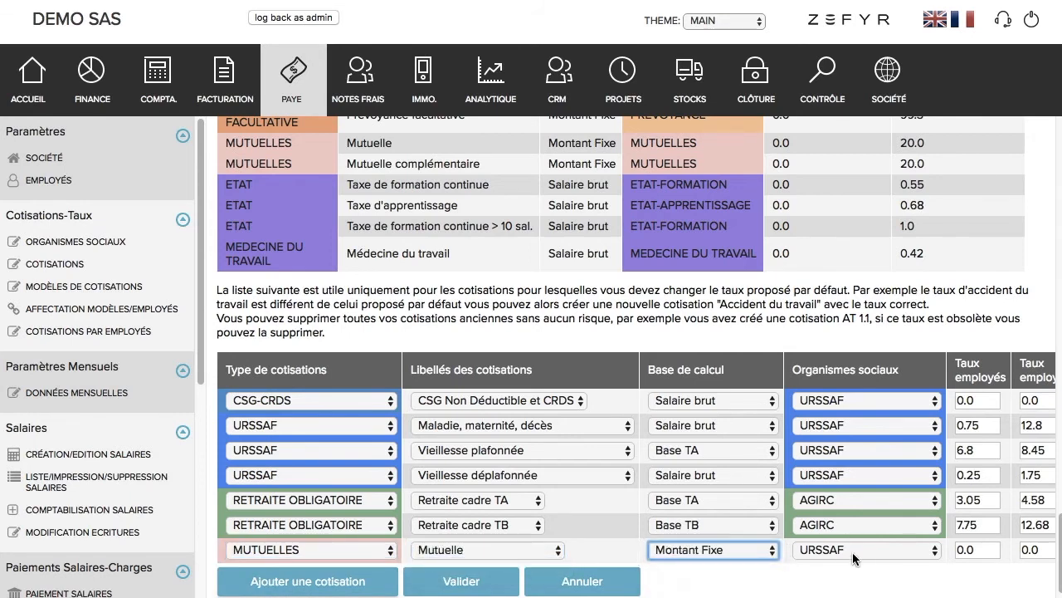
{"action": "left_click", "coordinate": [850, 551]}
{"action": "left_click", "coordinate": [855, 594]}
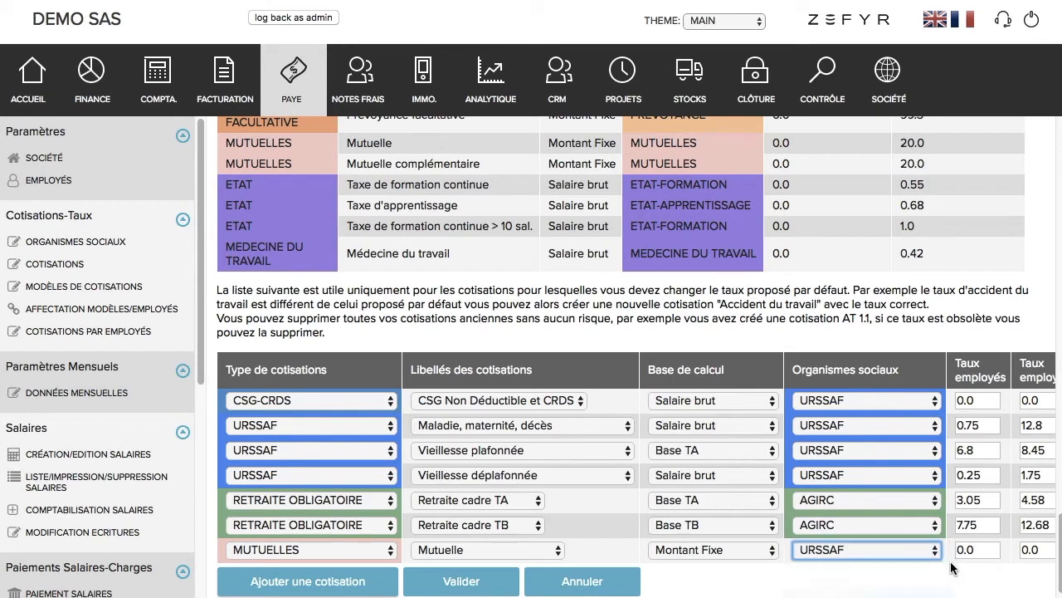
{"action": "key", "text": "Tab"}
{"action": "key", "text": "Tab"}
{"action": "type", "text": "47"}
{"action": "scroll", "coordinate": [805, 590], "scroll_direction": "left", "scroll_amount": 1}
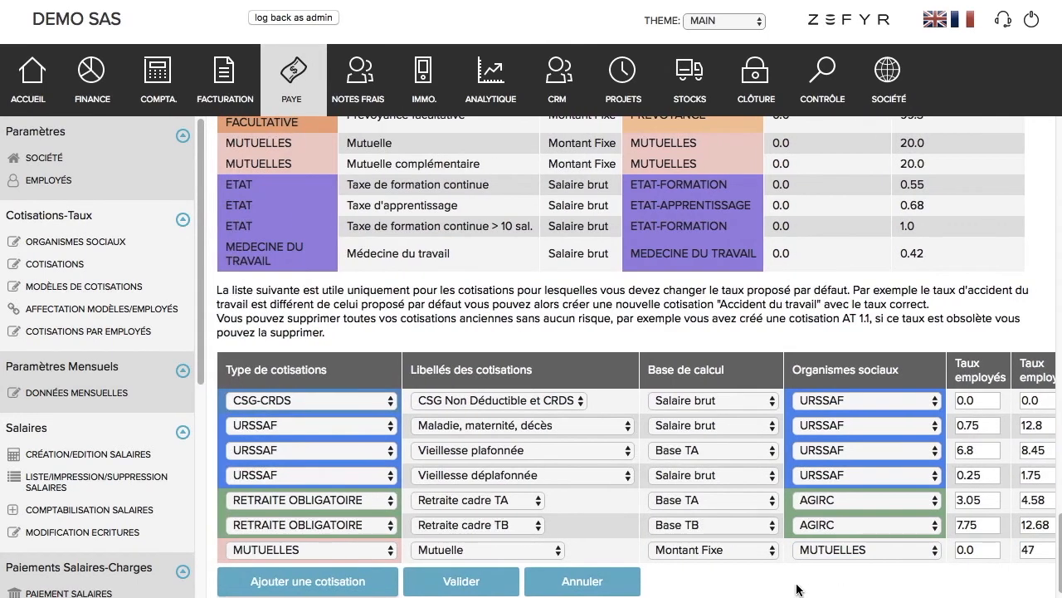
Step: Add a 'Mutuelle complémentaire' row, Montant Fixe, MUTUELLES, employer amount 9, and save both
{"action": "left_click", "coordinate": [357, 581]}
{"action": "left_click", "coordinate": [355, 575]}
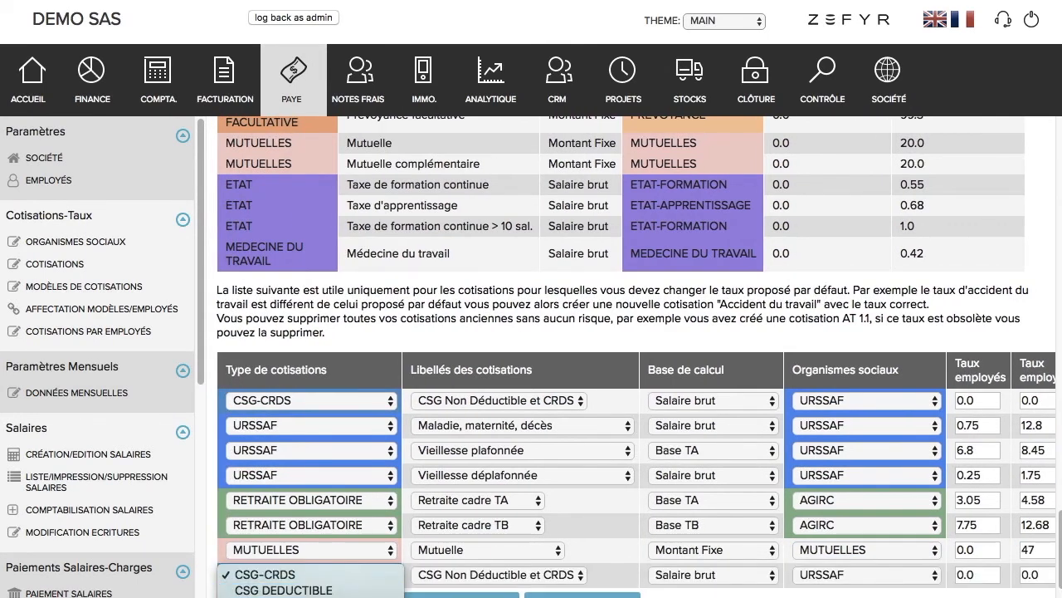
{"action": "left_click", "coordinate": [463, 575]}
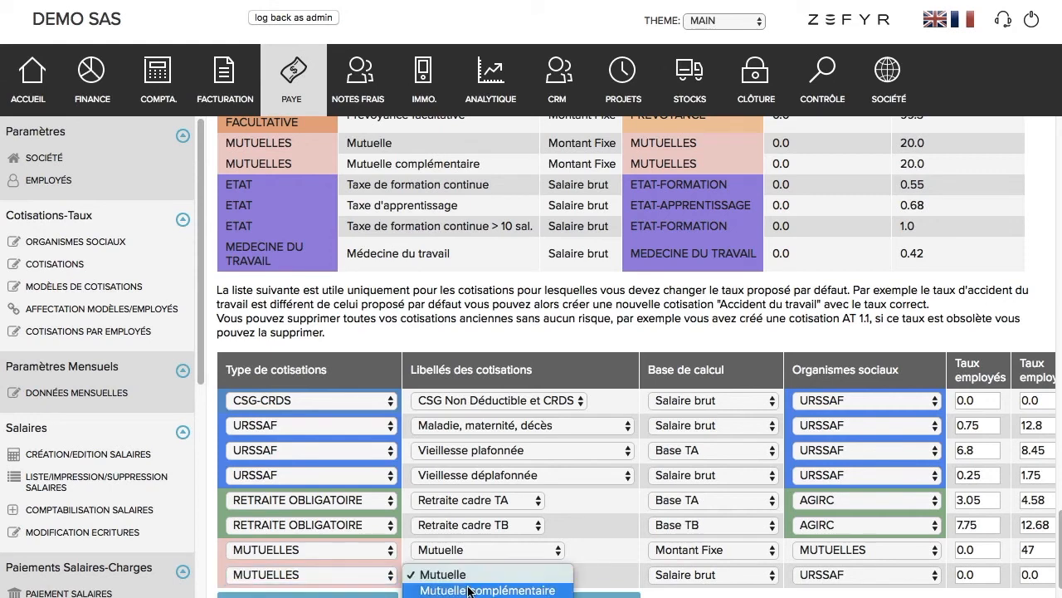
{"action": "left_click", "coordinate": [469, 590]}
{"action": "left_click", "coordinate": [689, 575]}
{"action": "left_click", "coordinate": [689, 589]}
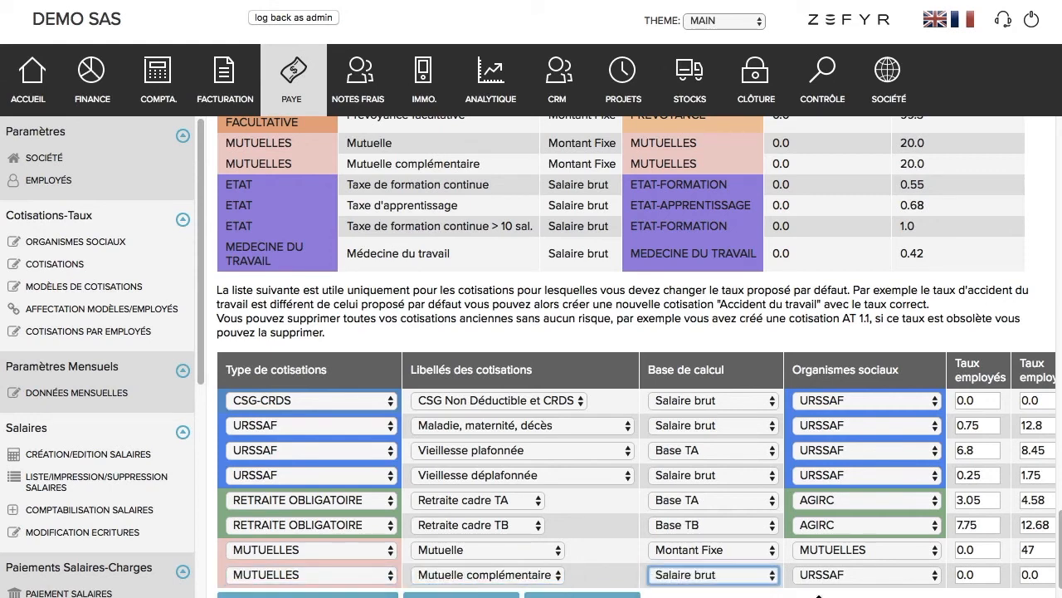
{"action": "left_click", "coordinate": [866, 572]}
{"action": "left_click", "coordinate": [938, 572]}
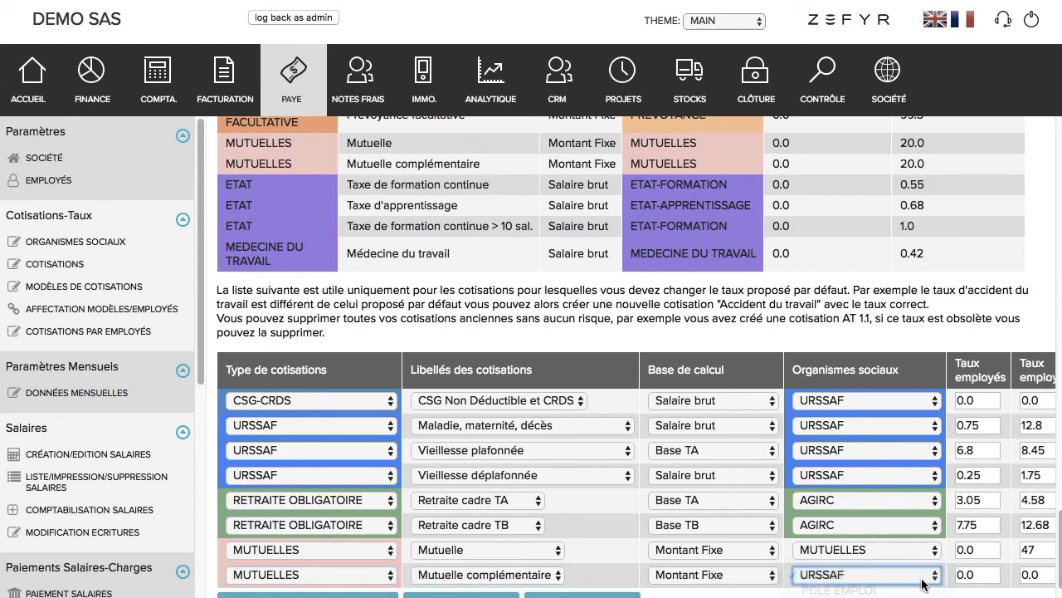
{"action": "key", "text": "Tab"}
{"action": "key", "text": "Tab"}
{"action": "type", "text": "9"}
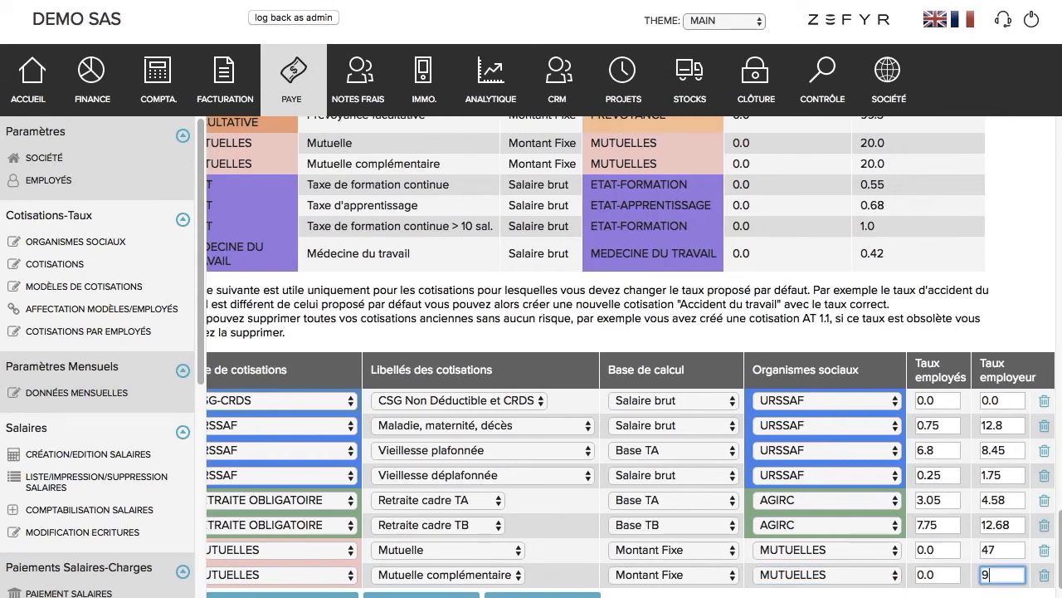
{"action": "left_click", "coordinate": [937, 575]}
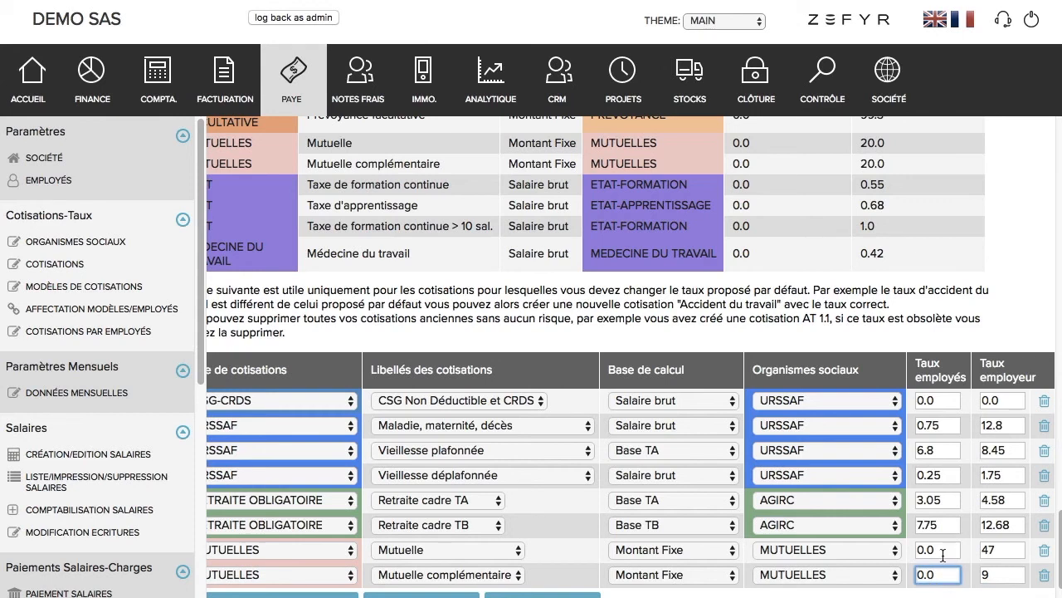
{"action": "scroll", "coordinate": [561, 551], "scroll_direction": "left", "scroll_amount": 1}
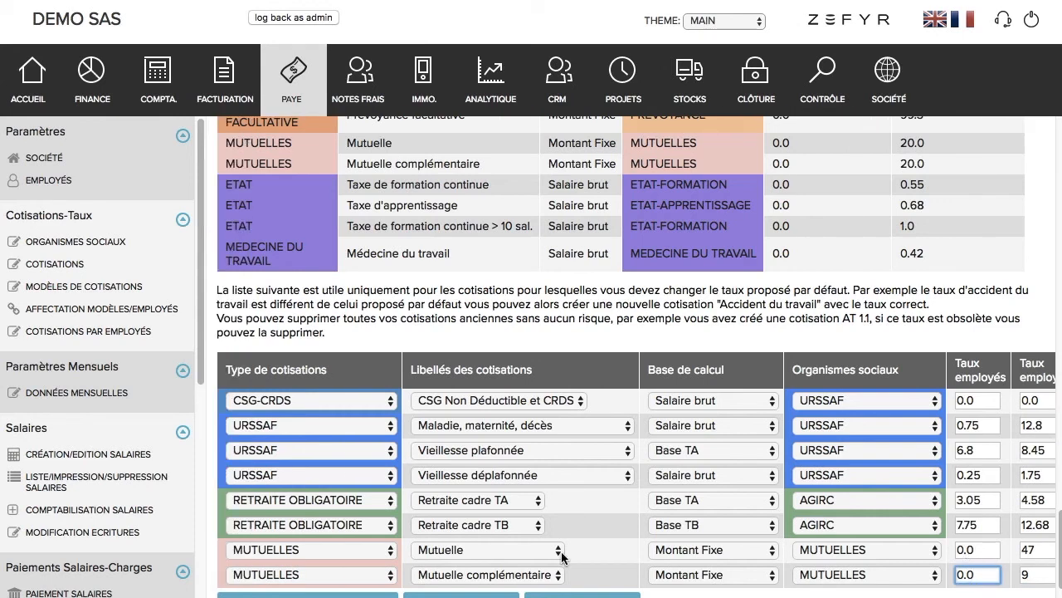
{"action": "scroll", "coordinate": [561, 551], "scroll_direction": "down", "scroll_amount": 1}
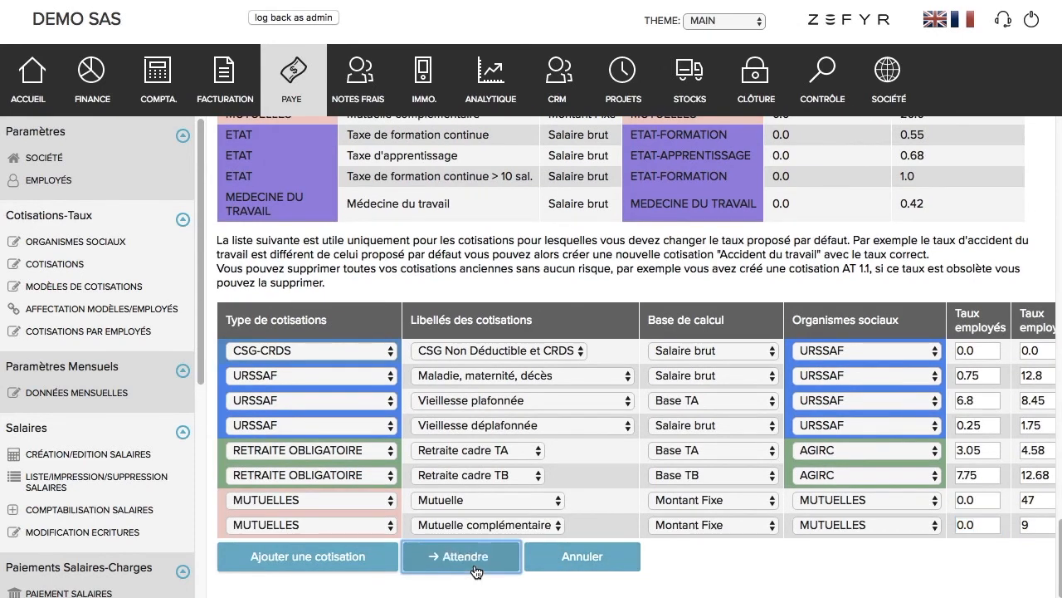
{"action": "left_click", "coordinate": [452, 556]}
Step: In the Cadre Présidente model, tick the Mutuelle 47.0 and Mutuelle complémentaire 9.0 rows and validate
{"action": "left_click", "coordinate": [142, 331]}
{"action": "left_click", "coordinate": [558, 218]}
{"action": "scroll", "coordinate": [548, 471], "scroll_direction": "down", "scroll_amount": 5}
{"action": "scroll", "coordinate": [548, 470], "scroll_direction": "down", "scroll_amount": 10}
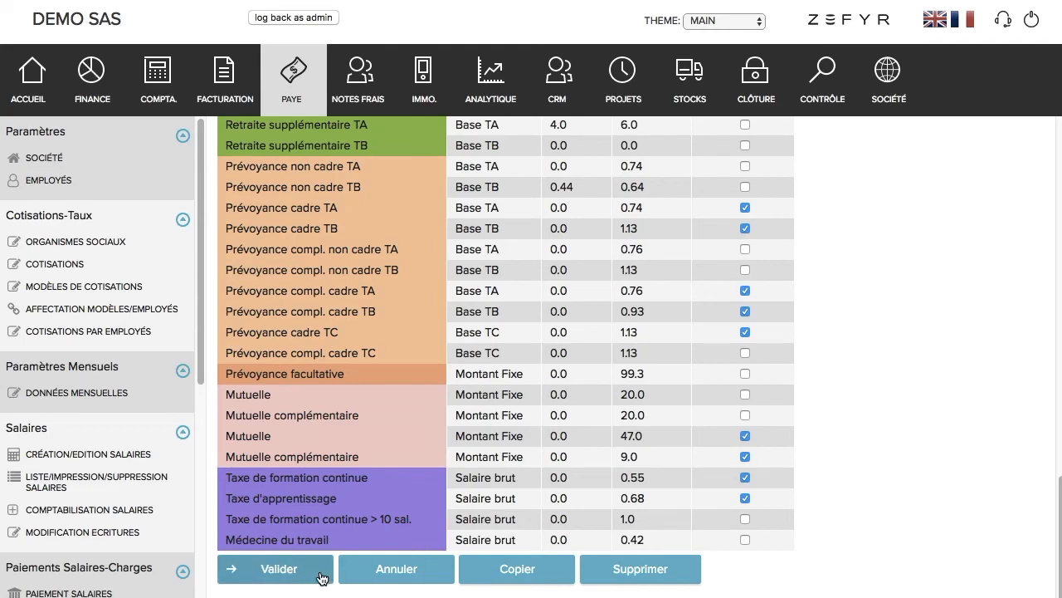
{"action": "left_click", "coordinate": [224, 568]}
Step: Open the Cadre cotisation model and scroll down to its cotisation rows
{"action": "left_click", "coordinate": [126, 339]}
{"action": "scroll", "coordinate": [702, 380], "scroll_direction": "down", "scroll_amount": 5}
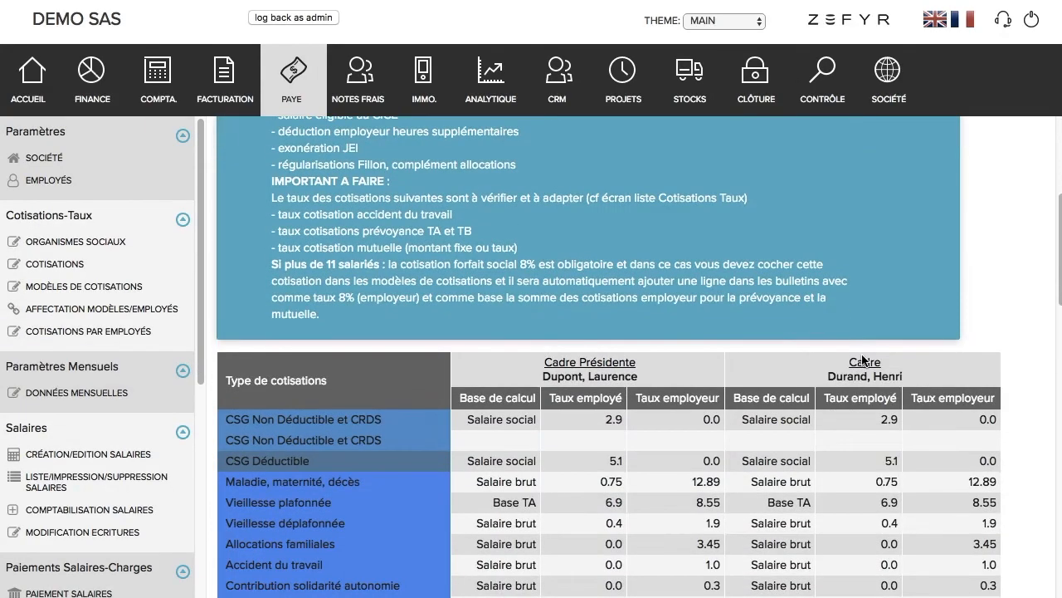
{"action": "left_click", "coordinate": [860, 359]}
{"action": "scroll", "coordinate": [787, 459], "scroll_direction": "down", "scroll_amount": 10}
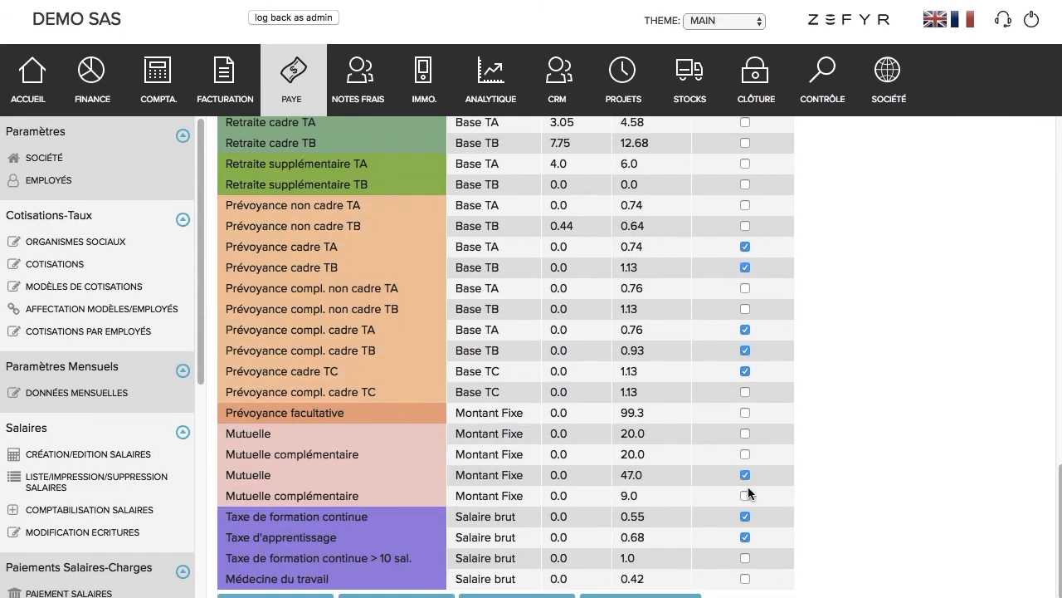
{"action": "scroll", "coordinate": [709, 518], "scroll_direction": "down", "scroll_amount": 1}
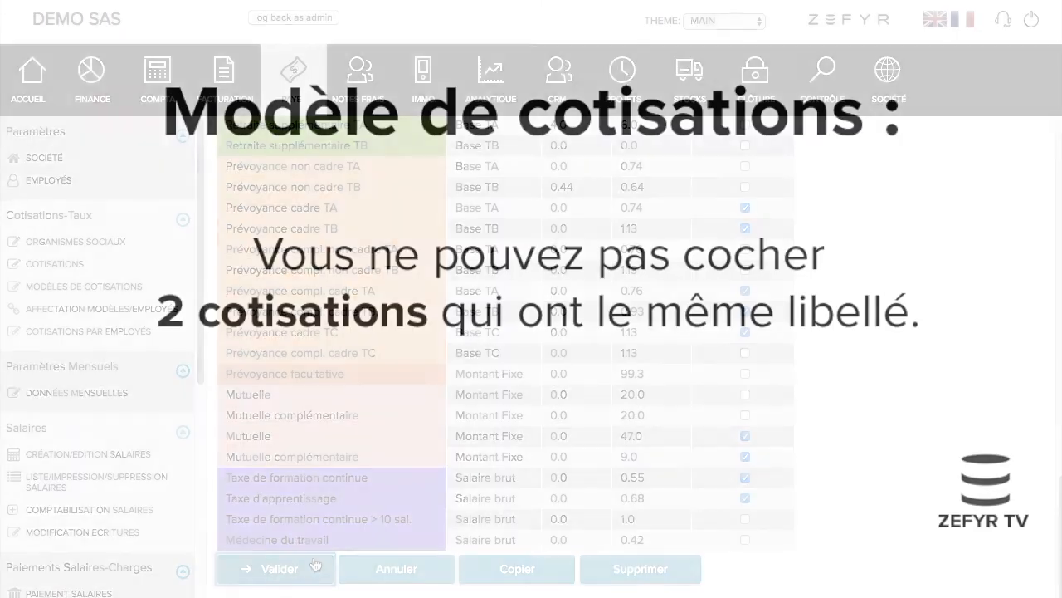